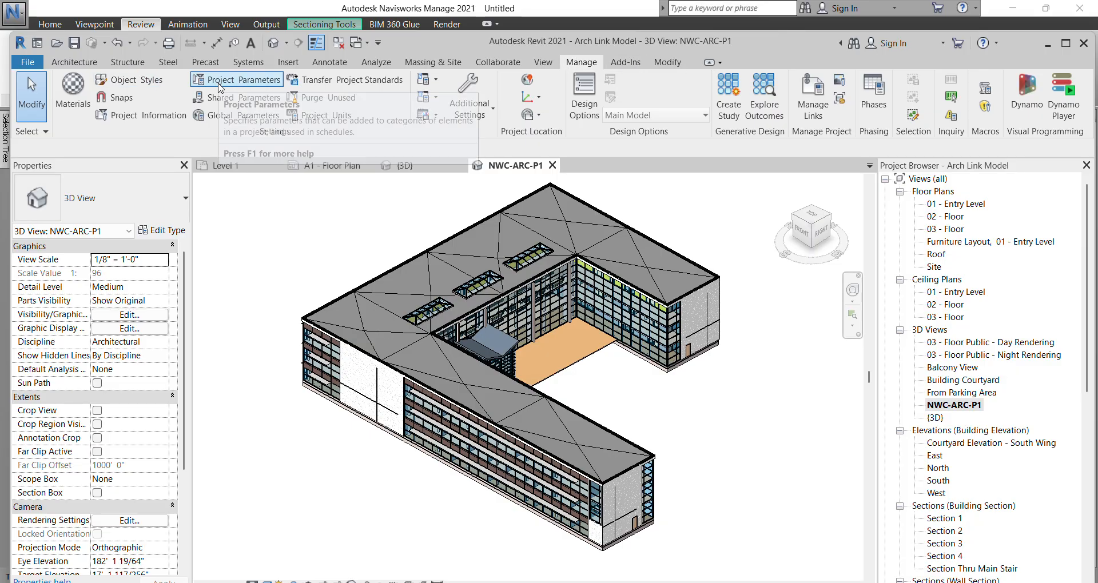
Create a new shared parameter file named Project- 4D- Tasks in the Documents folder
click(232, 98)
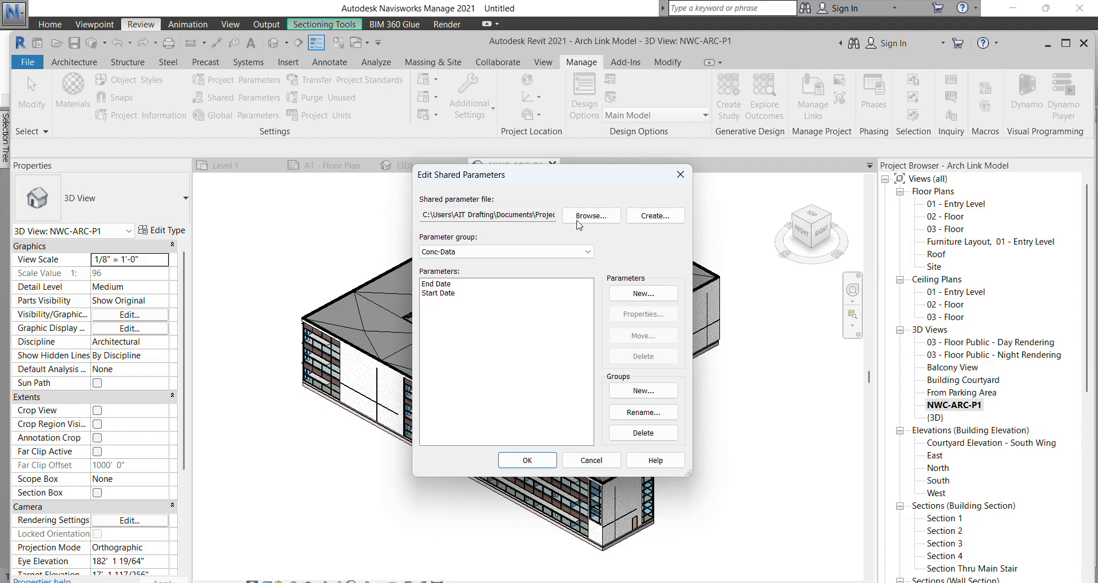
drag(694, 208, 788, 209)
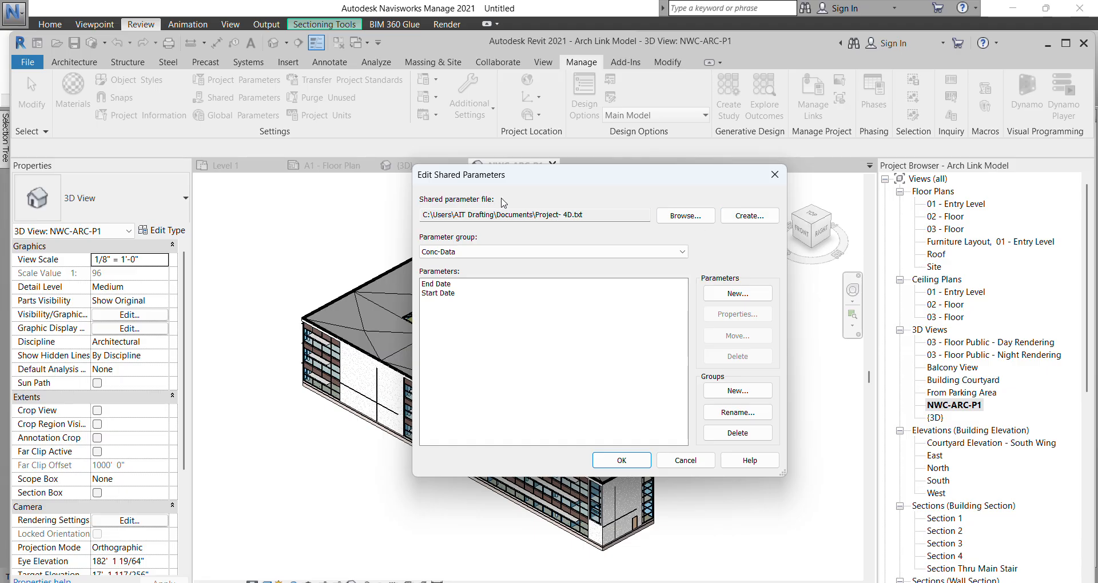
click(740, 218)
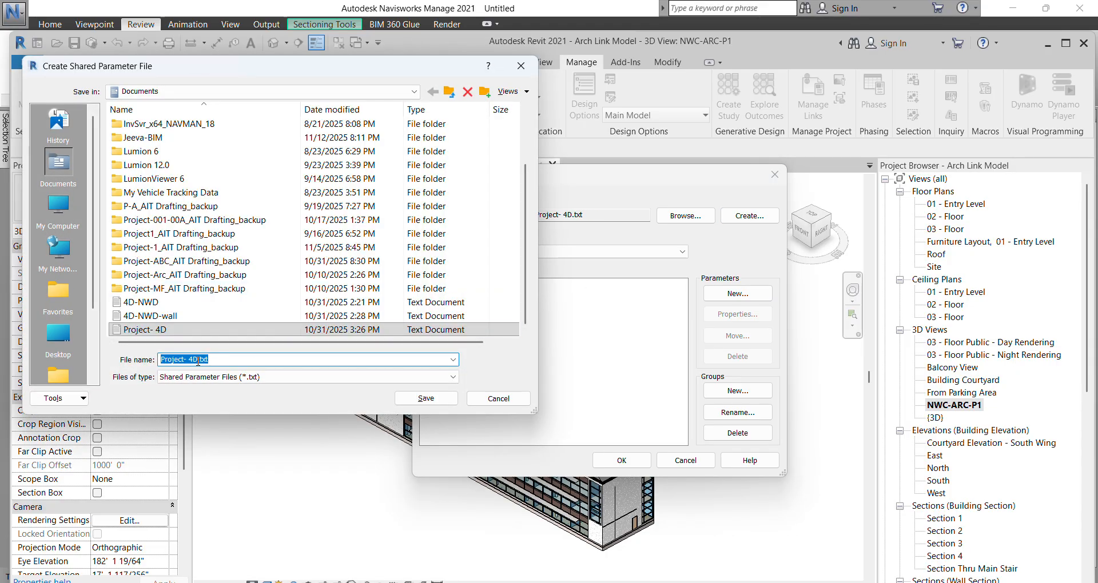
click(219, 359)
key(BackSpace)
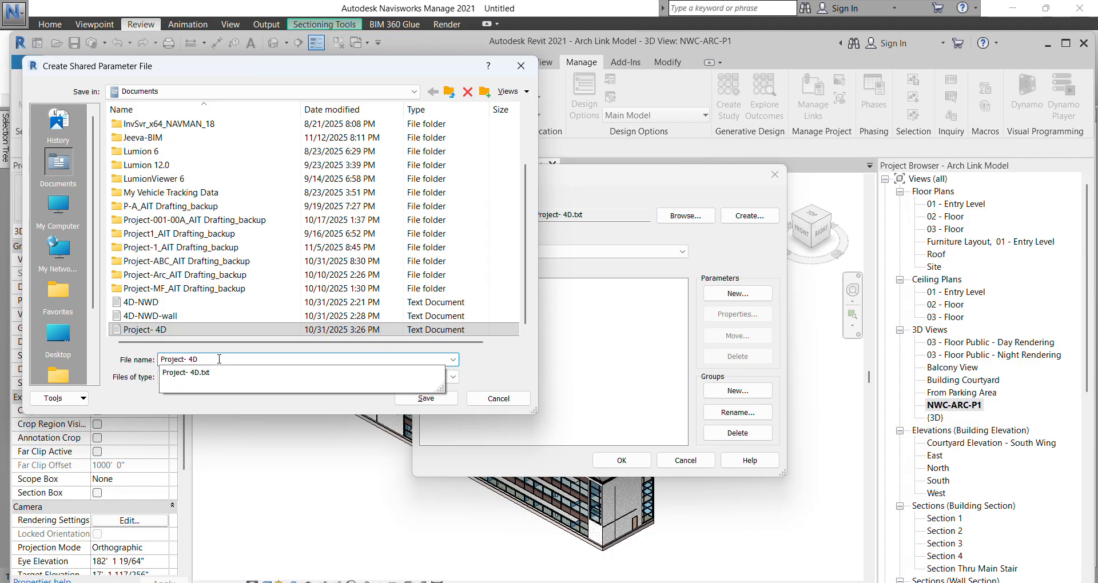
text(- Tasks)
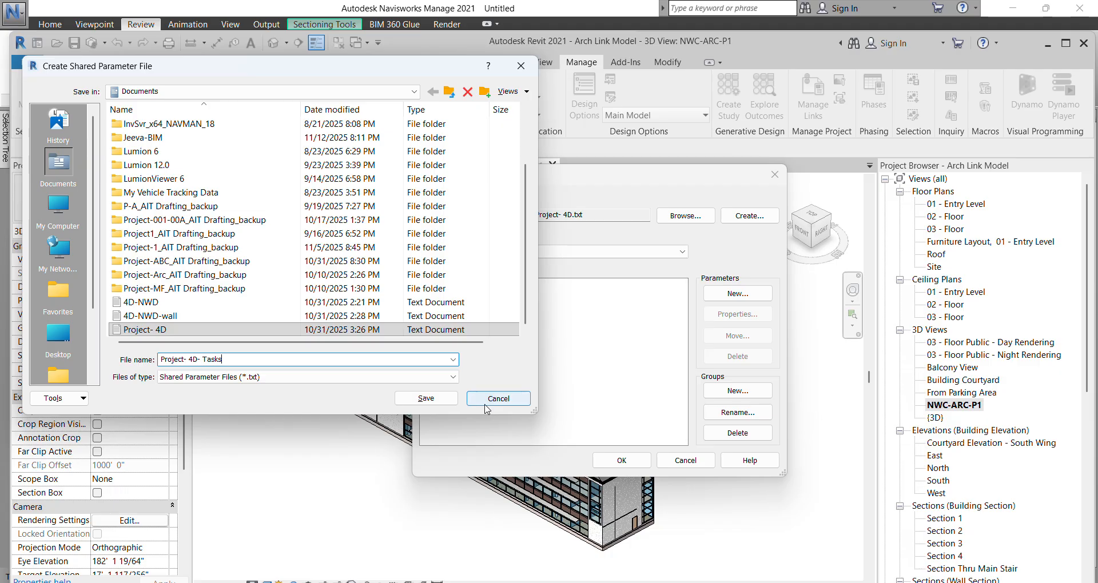
click(442, 401)
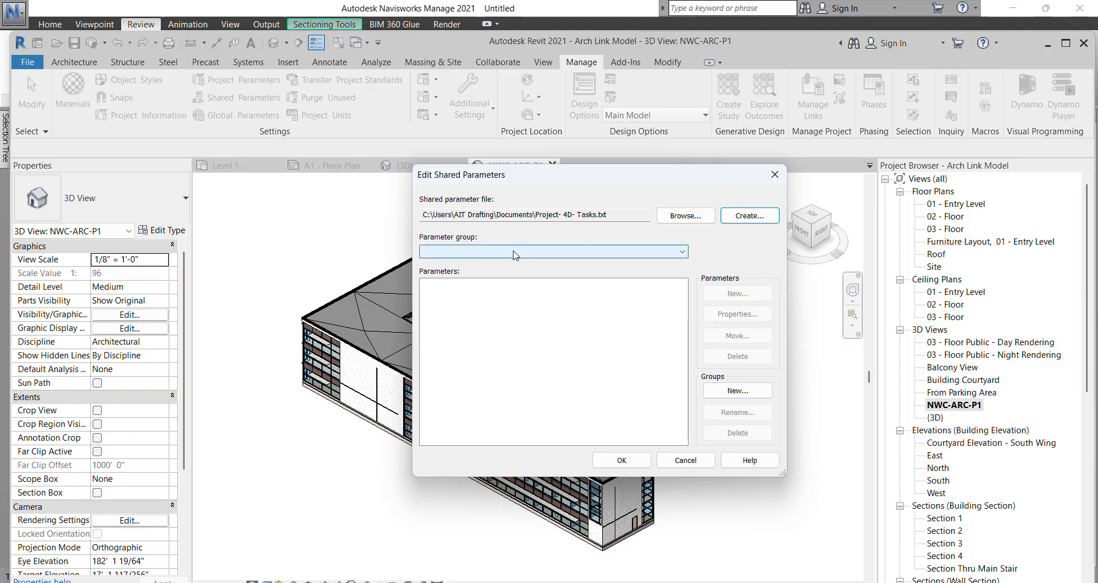
Create a parameter group named Project 4D Info in the new shared parameter file
click(748, 395)
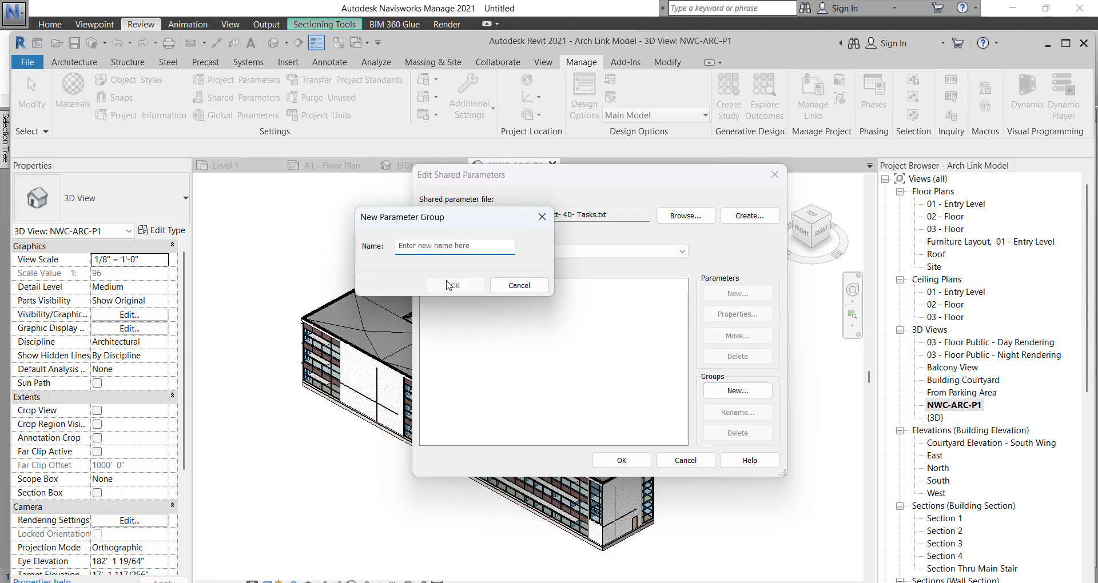
click(463, 248)
text(Project)
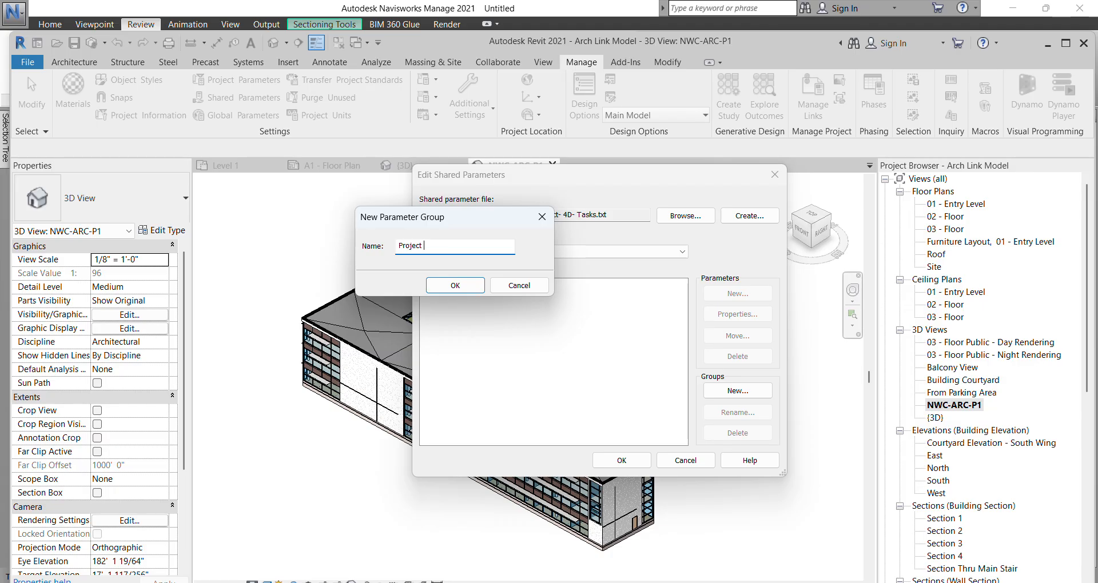
text(CO)
key(BackSpace)
key(BackSpace)
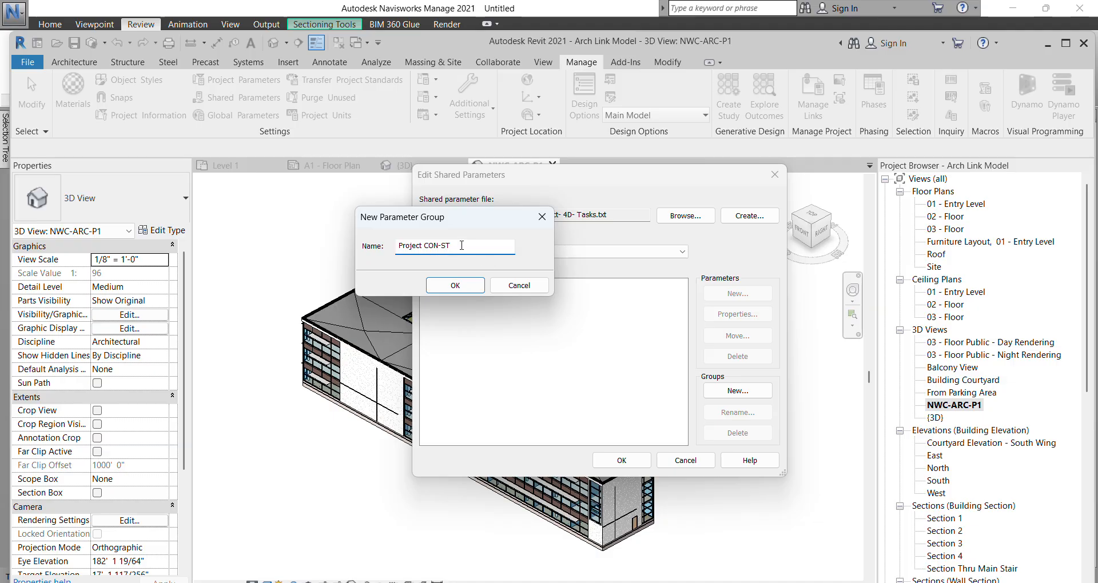
drag(462, 245, 423, 250)
text(-)
key(BackSpace)
text(4D Info)
click(447, 288)
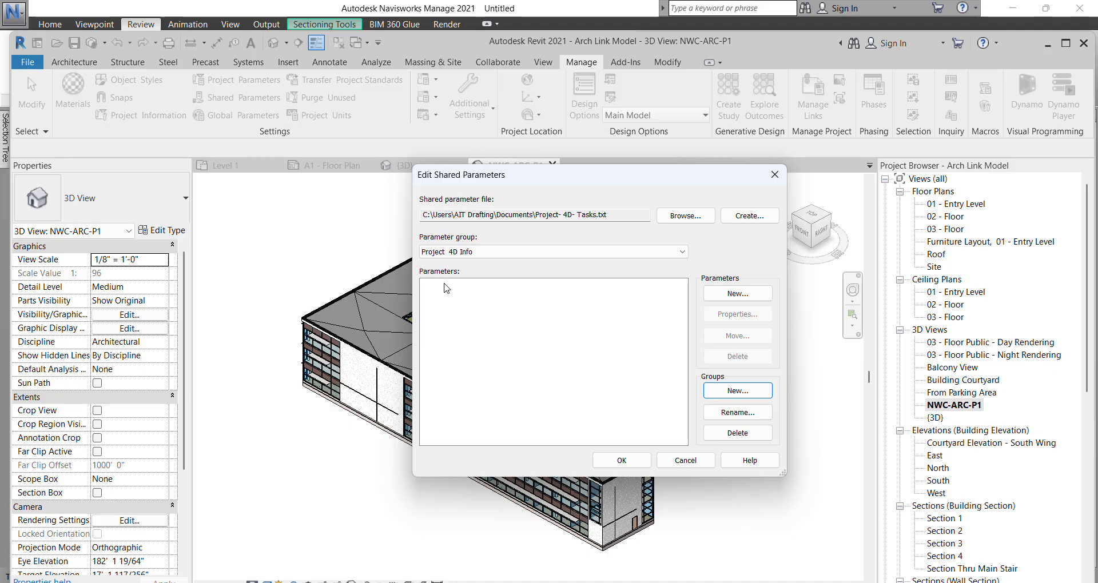
Add a shared parameter named Start Date with the parameter type Text to the group
click(737, 294)
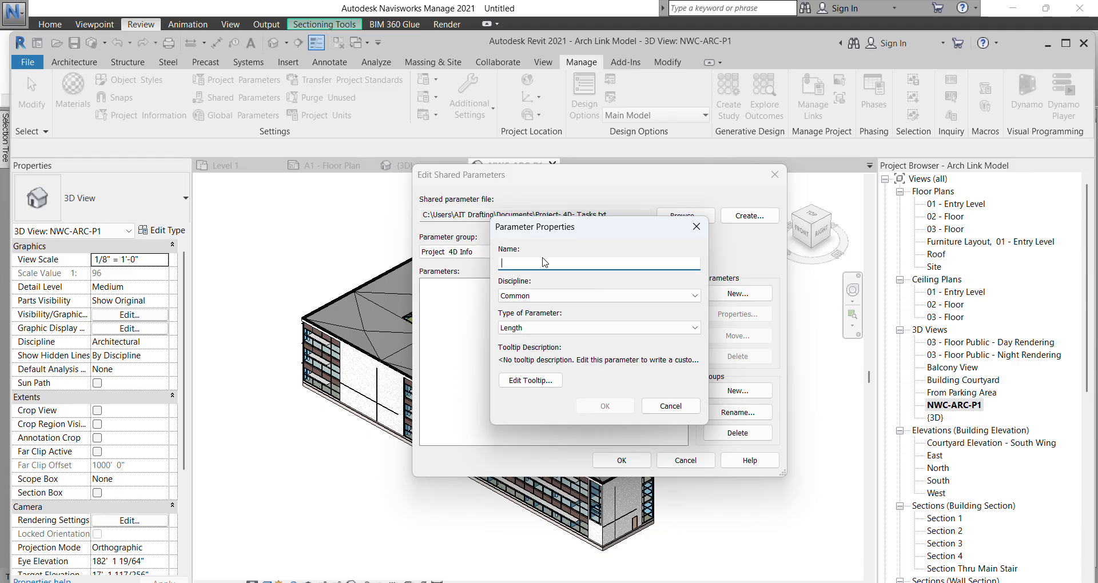
text(Start D)
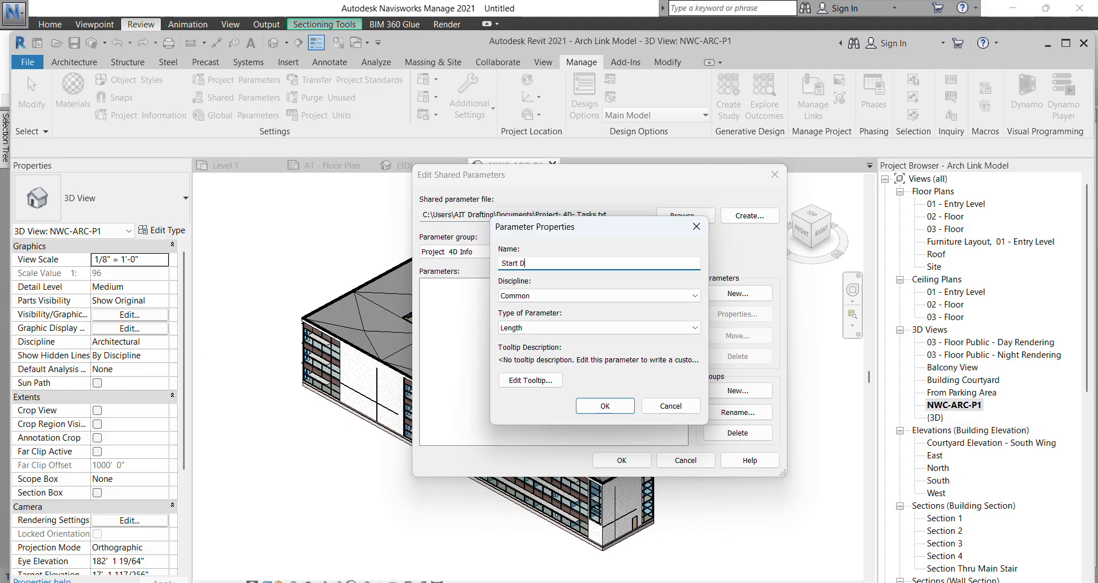
text(ate)
click(555, 329)
click(545, 341)
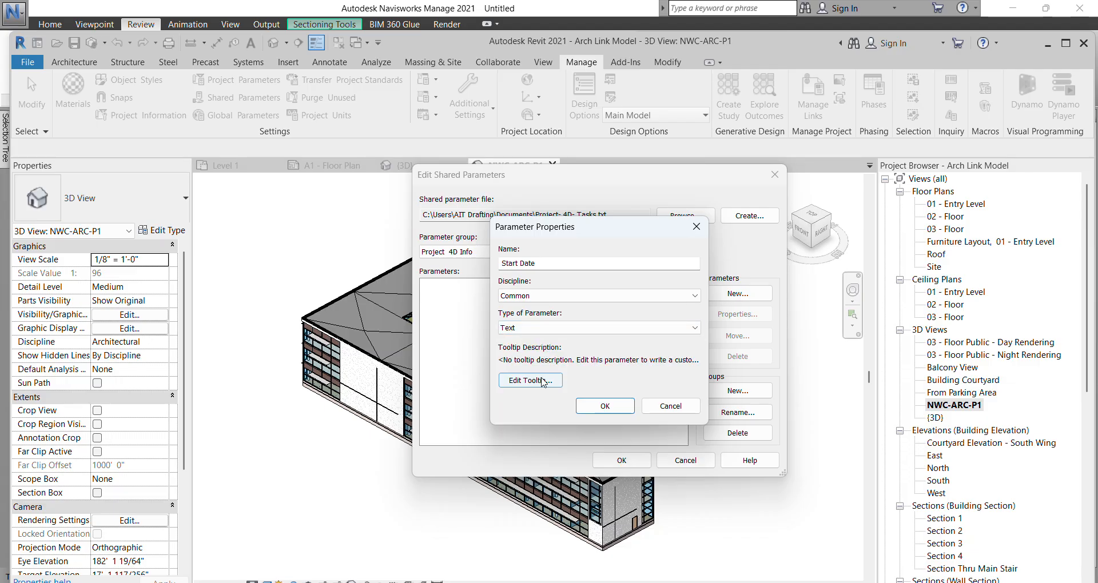
click(604, 408)
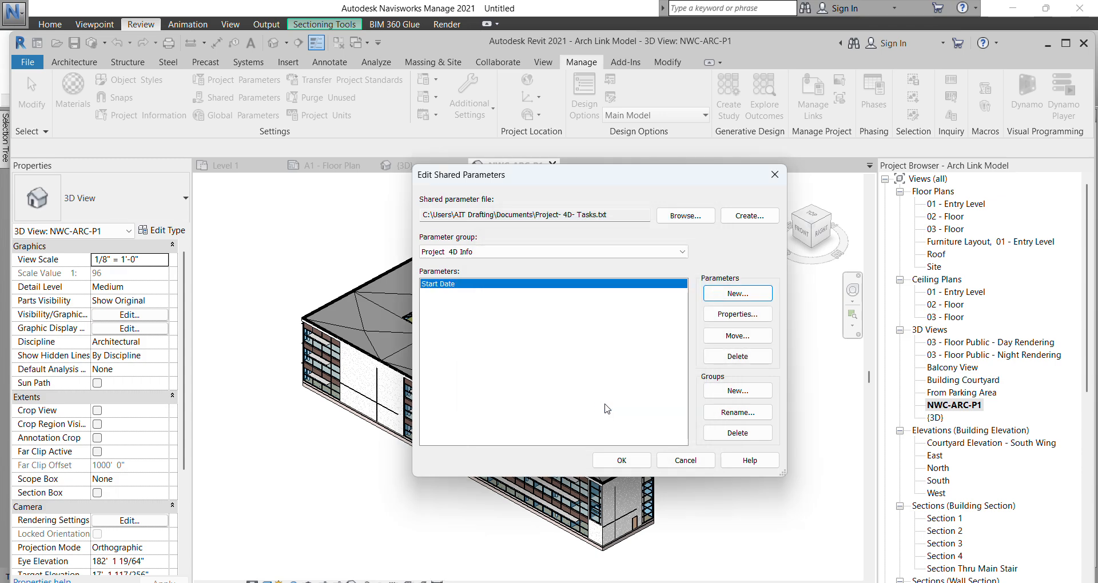
Add an End Date text parameter to the group and delete it again
click(739, 295)
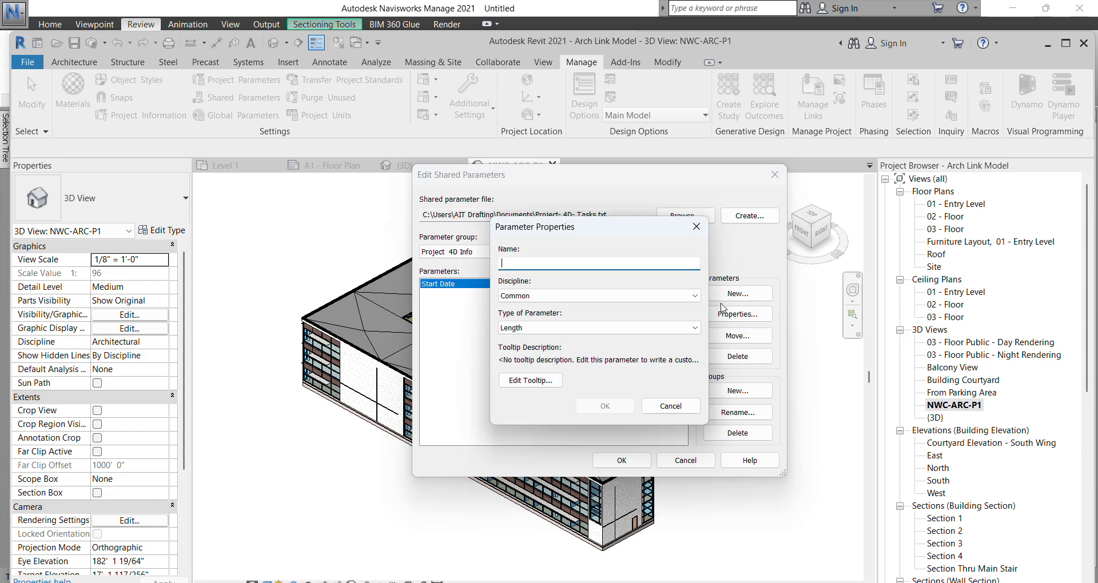
text(End )
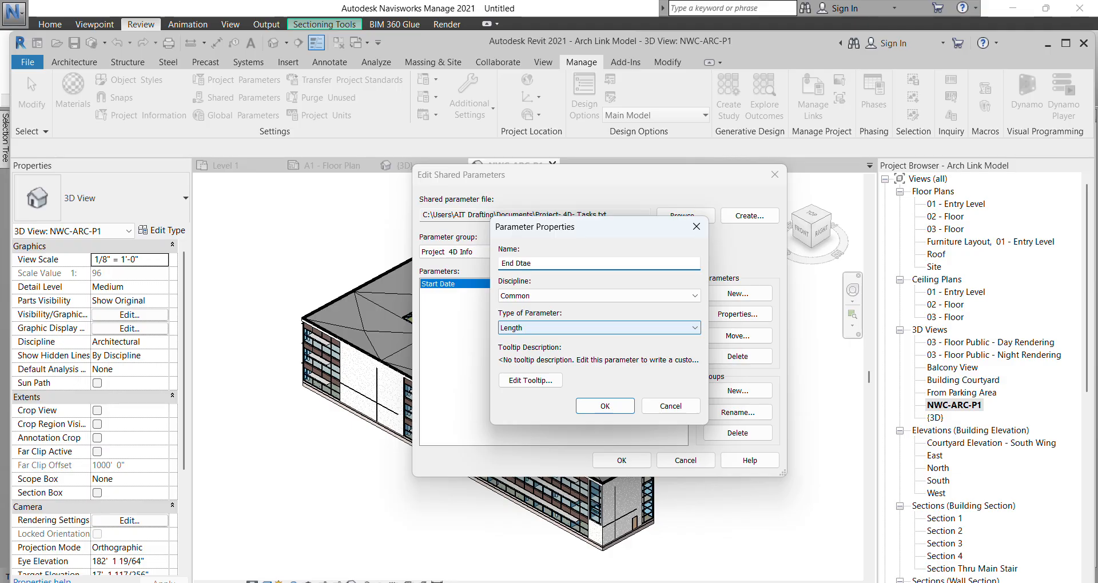
text(Dta)
key(BackSpace)
key(BackSpace)
click(635, 330)
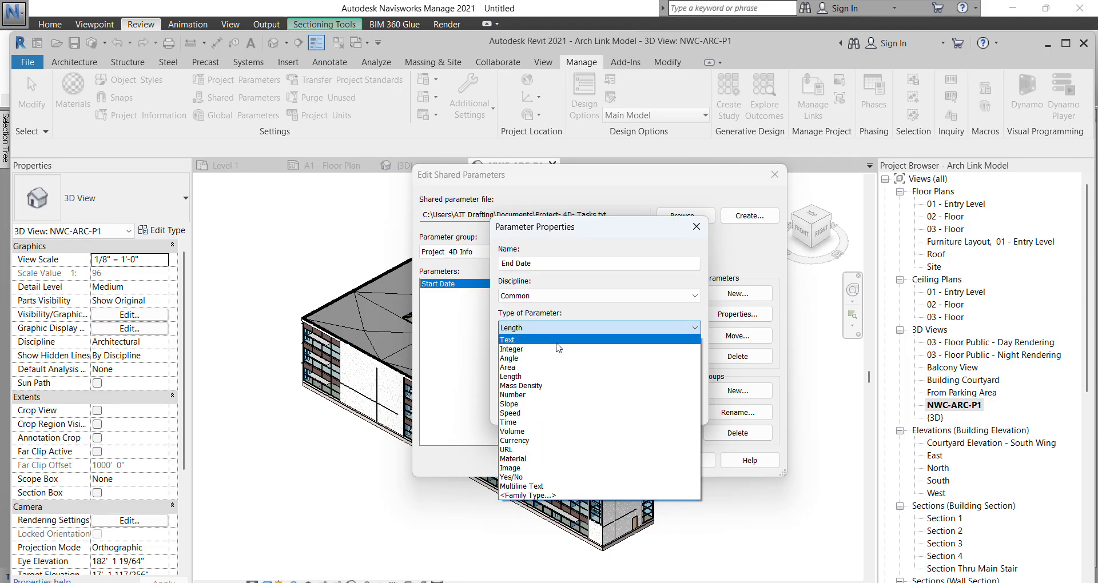
click(558, 341)
click(603, 407)
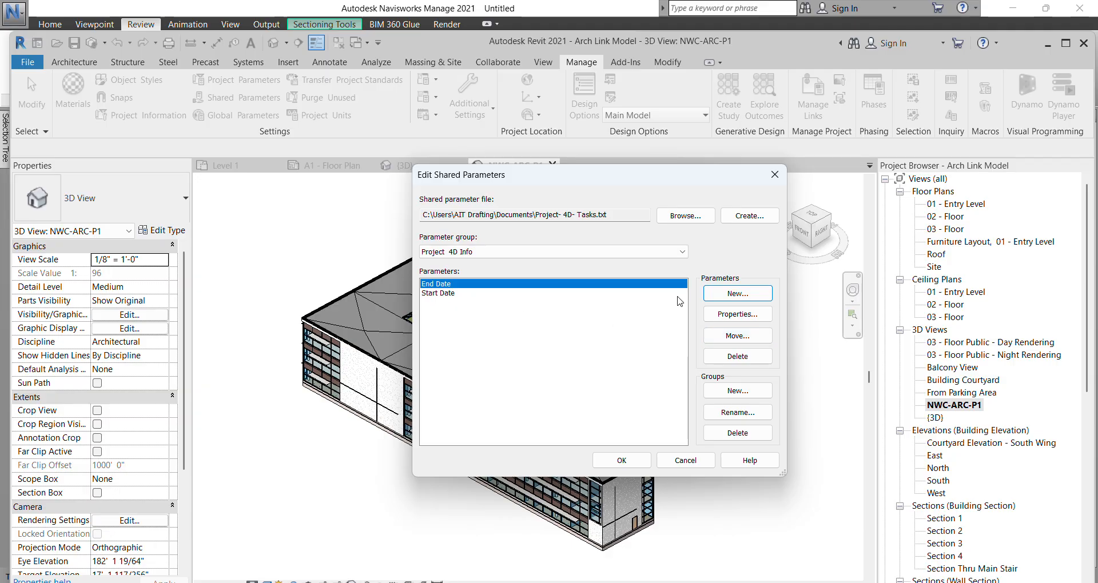
click(738, 357)
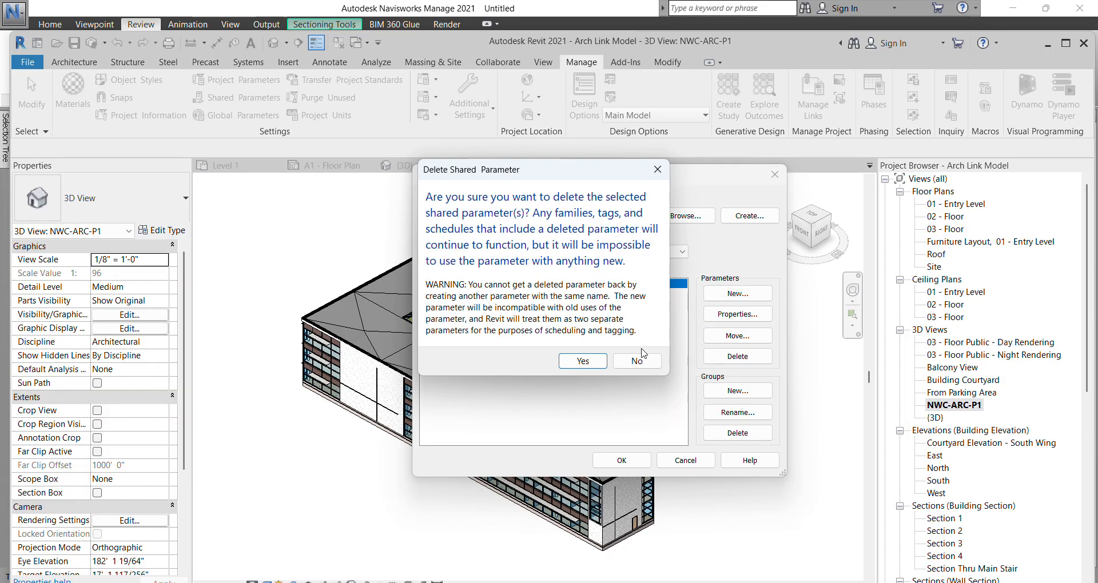
click(575, 363)
Add a shared parameter named End Date of type Text and accept the shared parameter changes
click(726, 297)
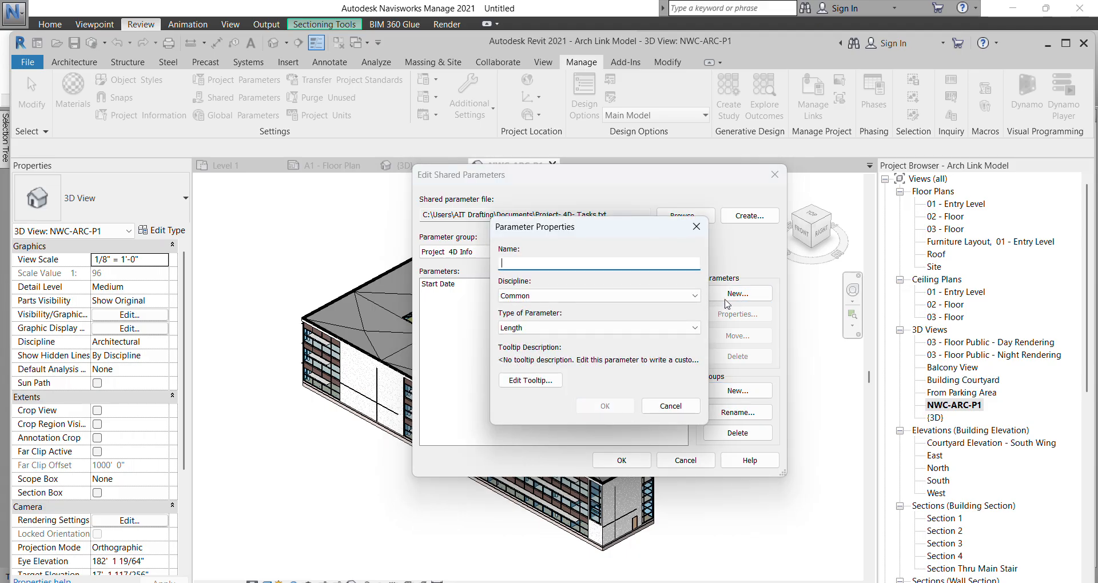
text(End Date)
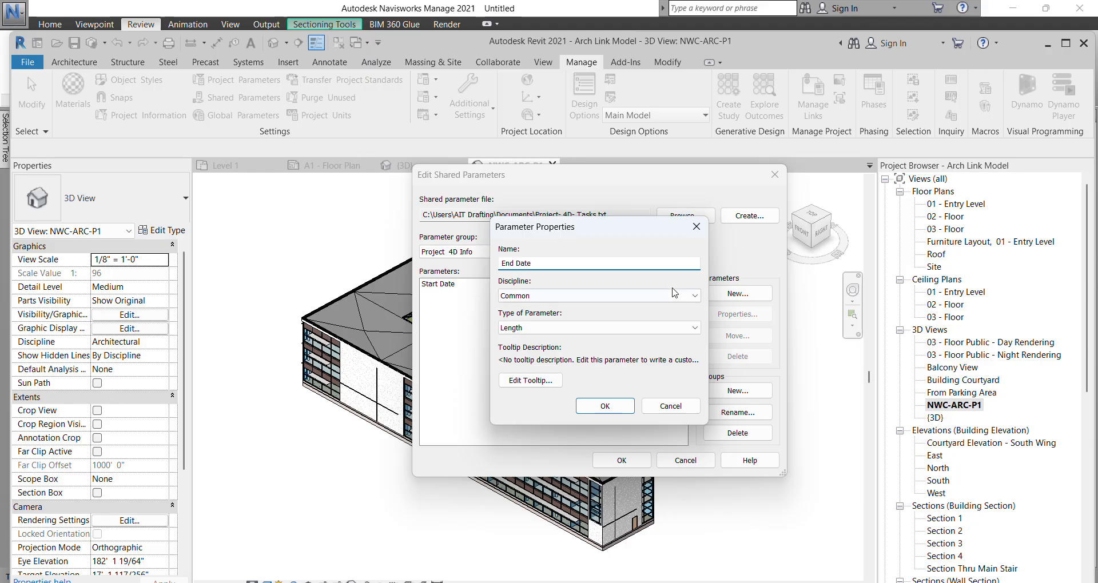
click(529, 327)
click(555, 347)
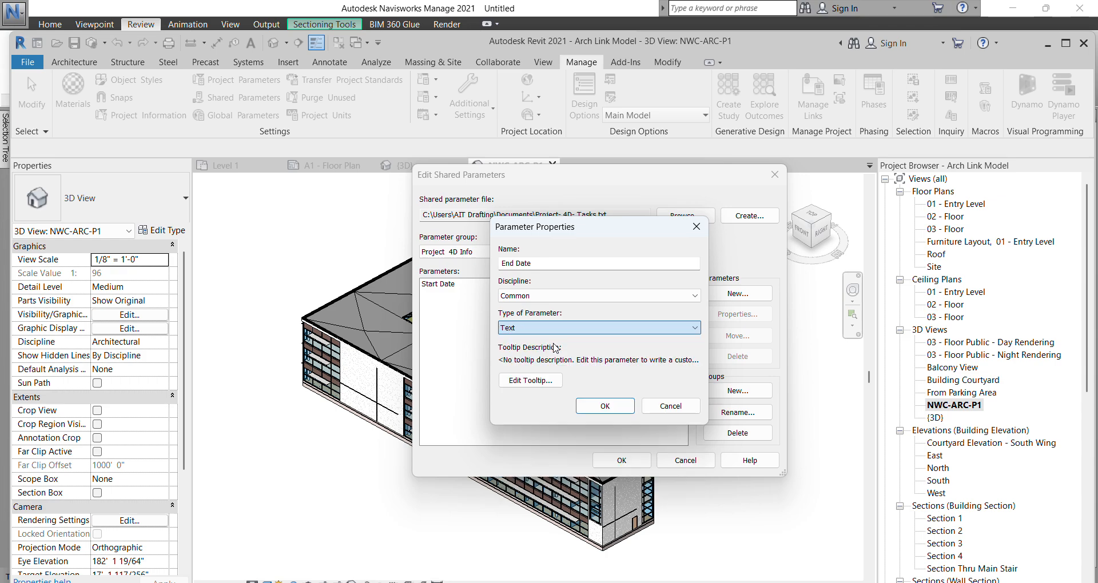
click(606, 406)
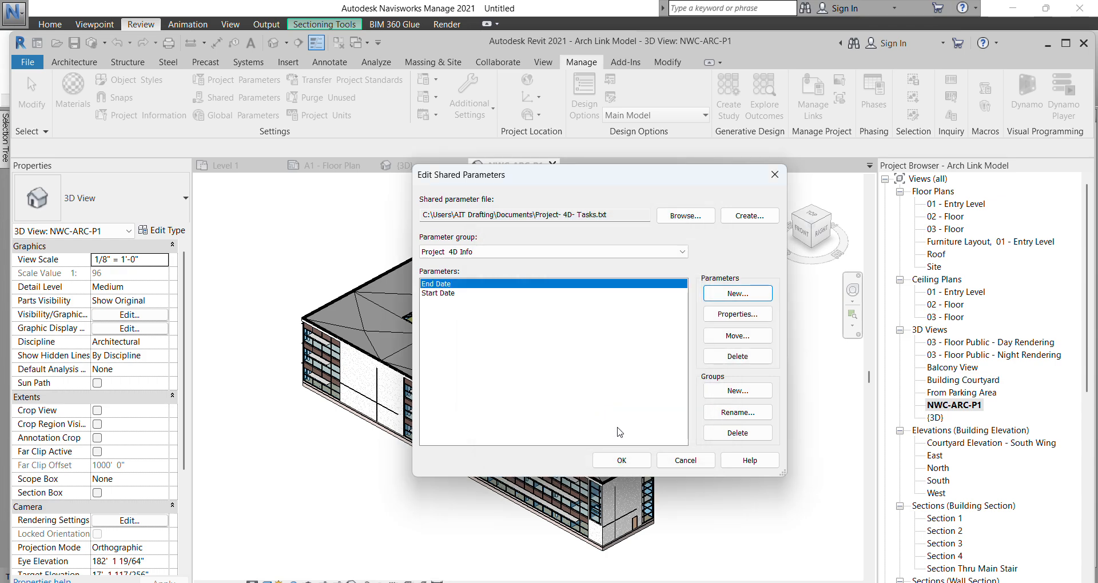
click(639, 462)
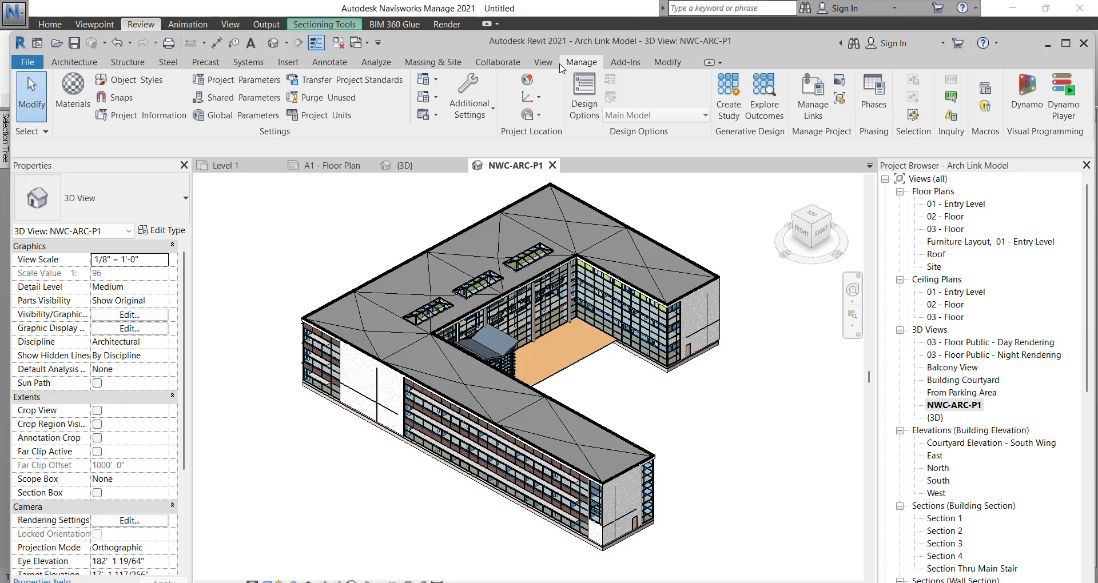
Start a new project parameter based on the shared Start Date parameter and group it under Identity Data
click(261, 91)
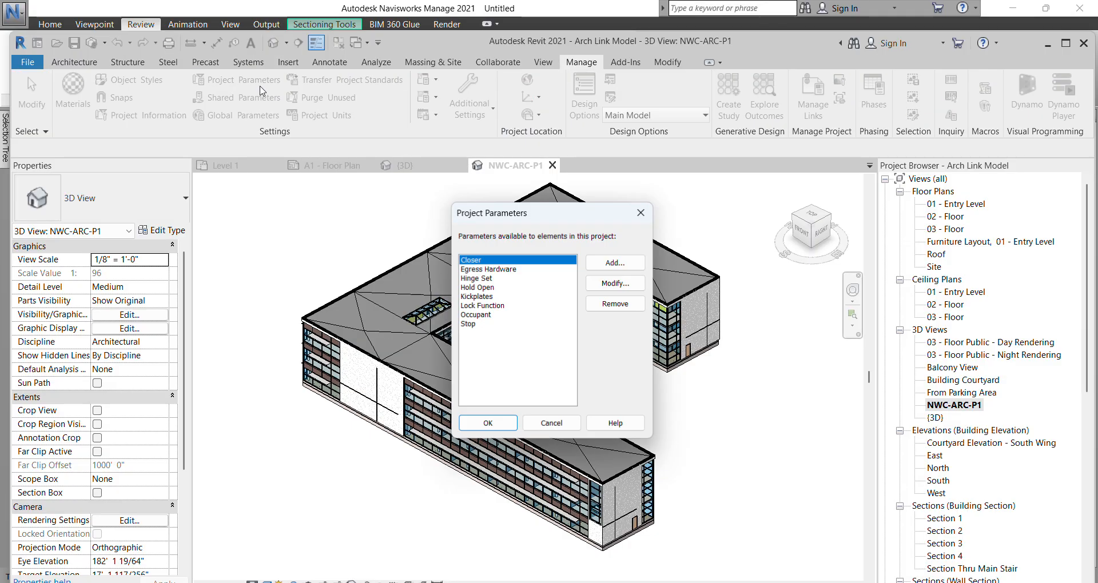
click(616, 263)
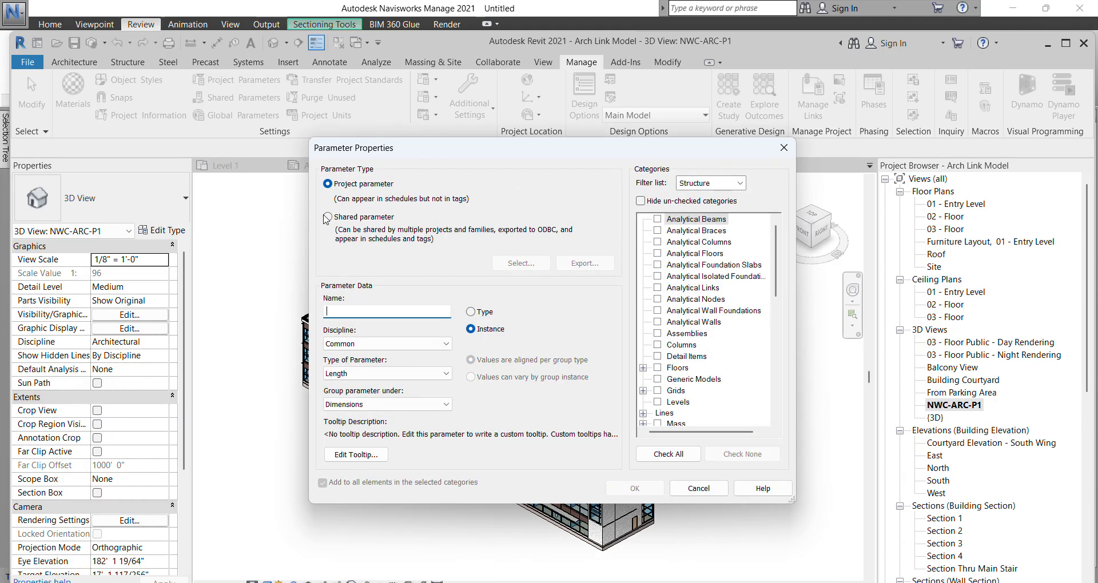
click(328, 218)
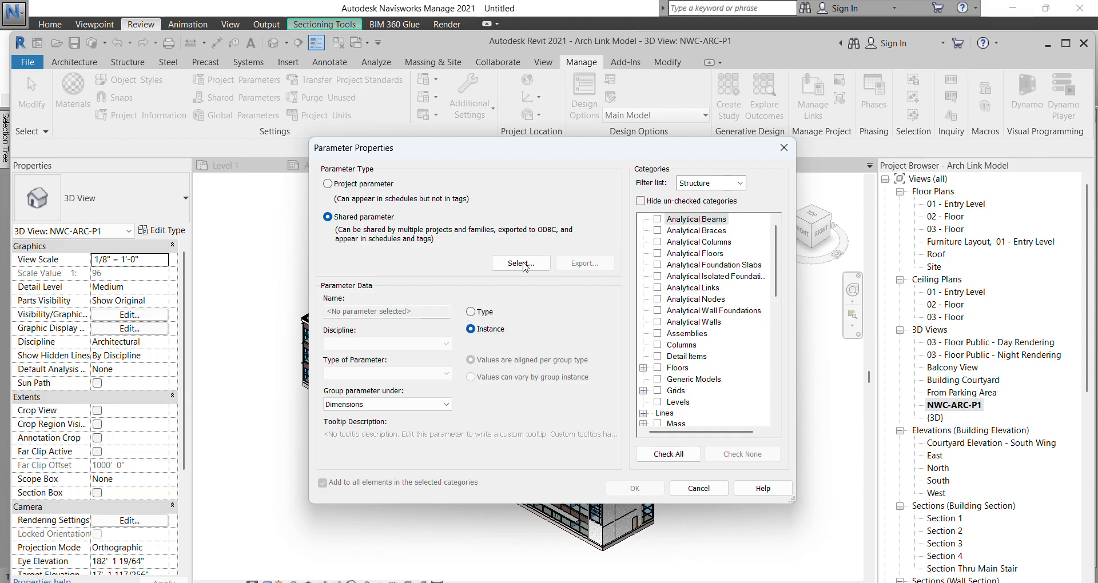
click(523, 264)
click(467, 292)
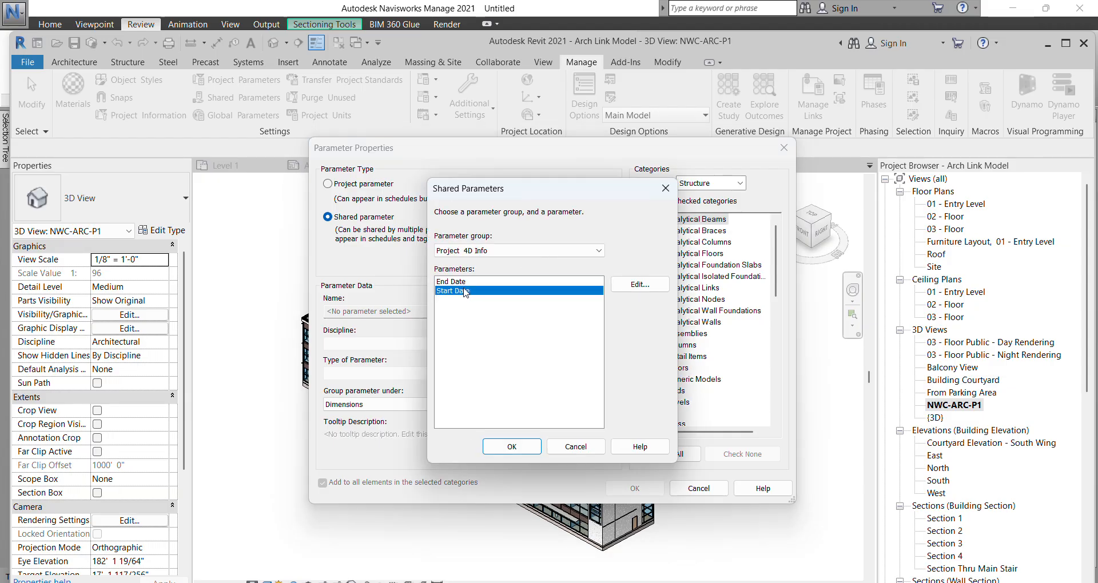
click(510, 446)
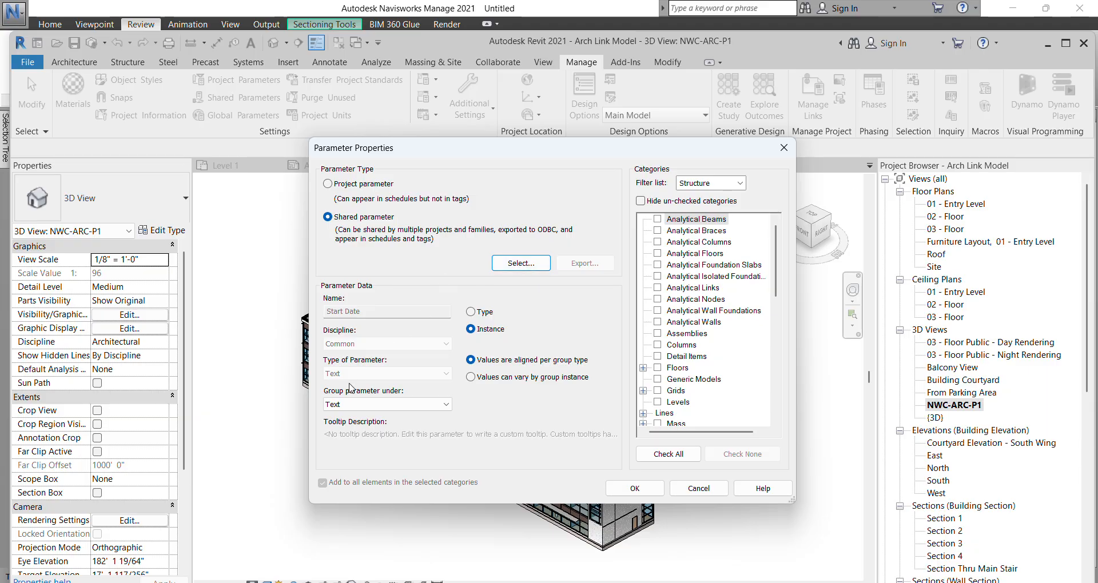
click(381, 408)
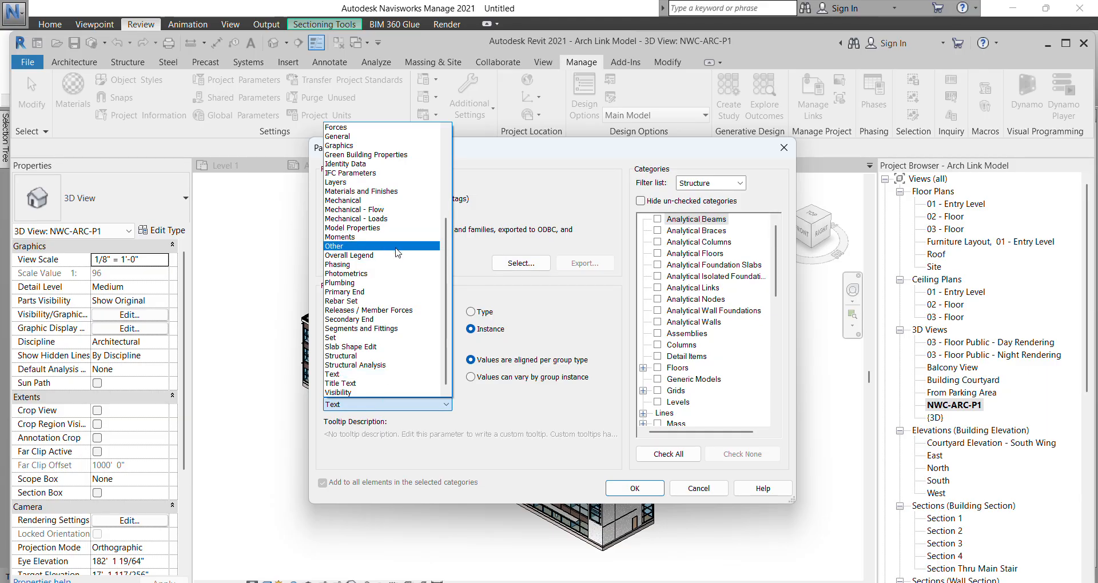
key(i)
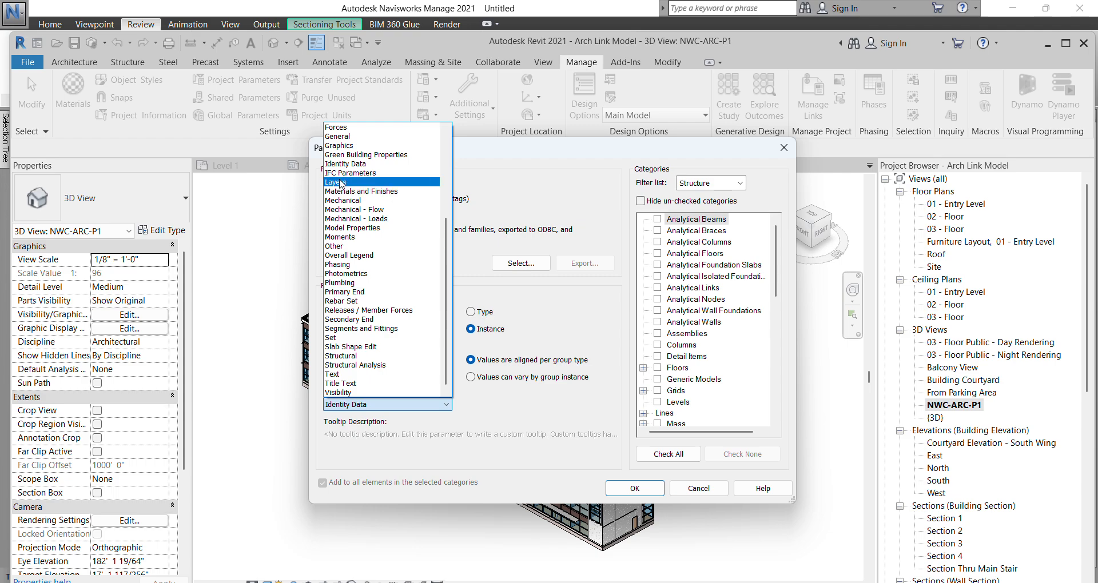
click(350, 165)
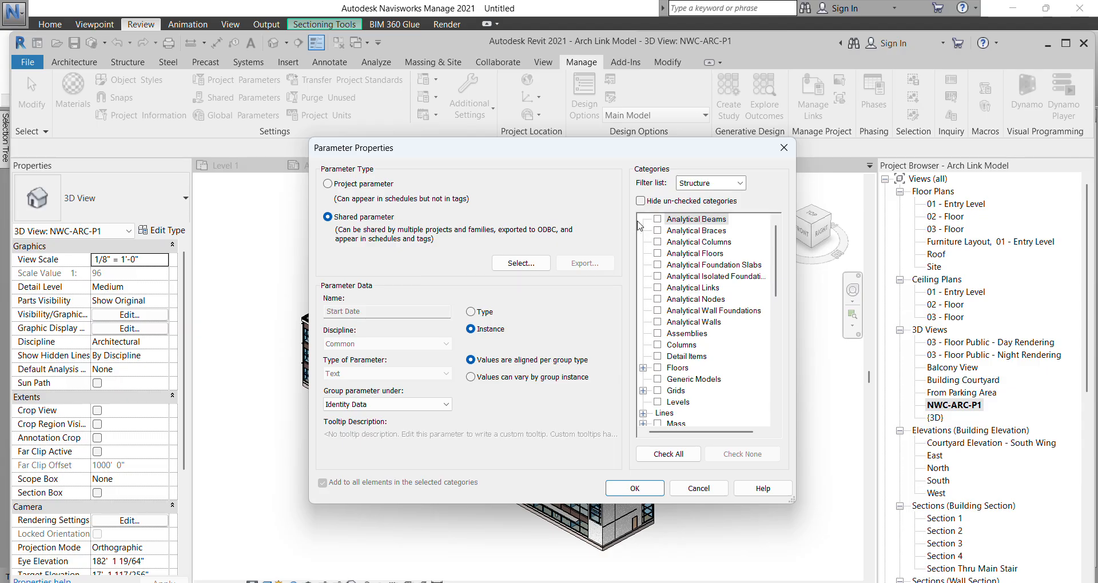
Filter the Start Date parameter's category list to Architecture only and hide the un-checked categories
click(739, 183)
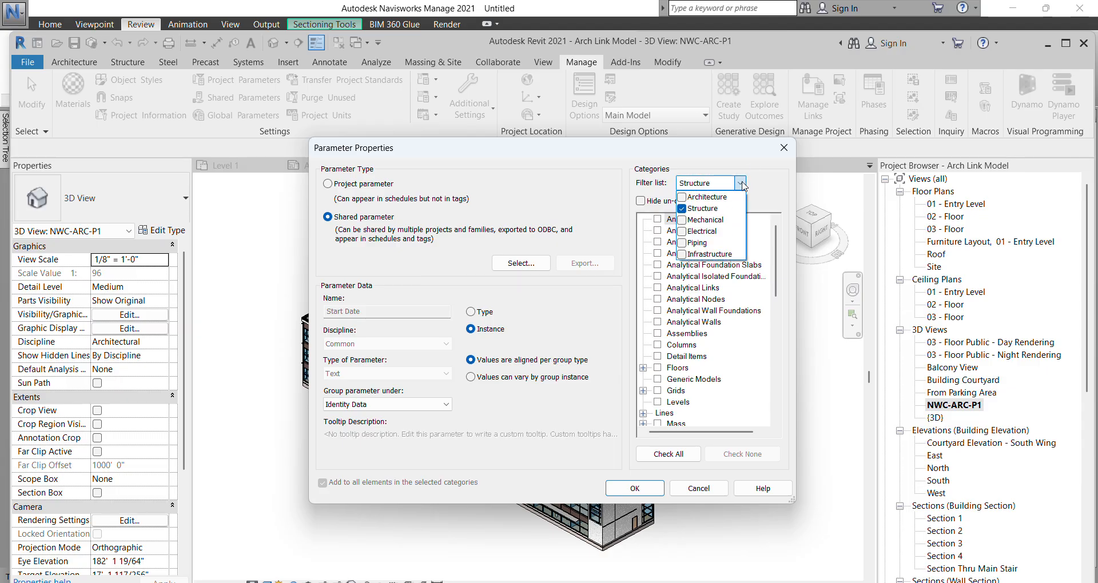
click(683, 197)
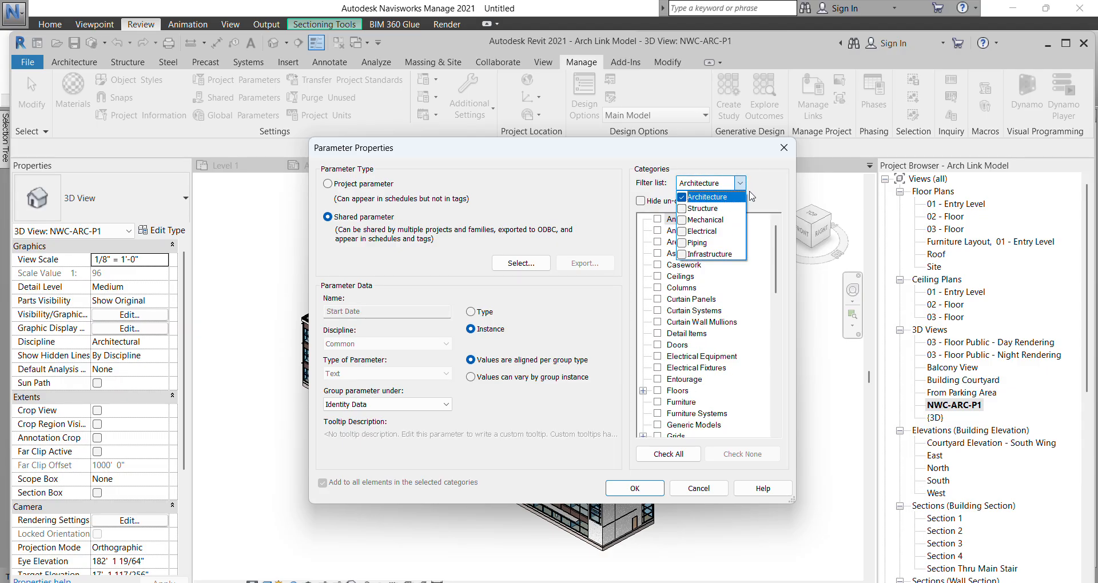
click(707, 196)
click(641, 201)
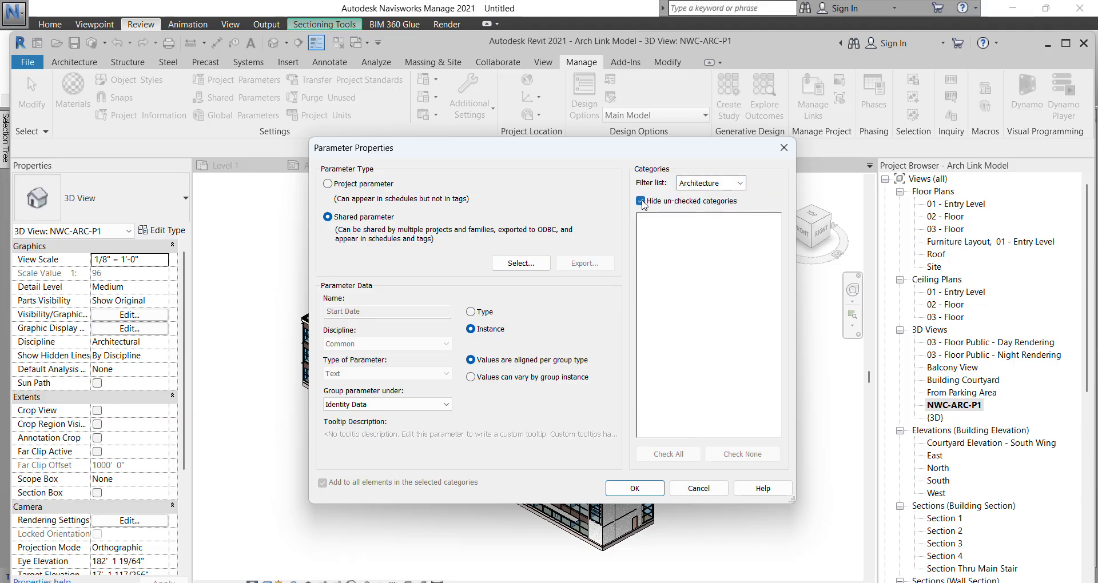
Show the un-checked categories again, assign the Start Date parameter to all Architecture categories and accept it
click(641, 201)
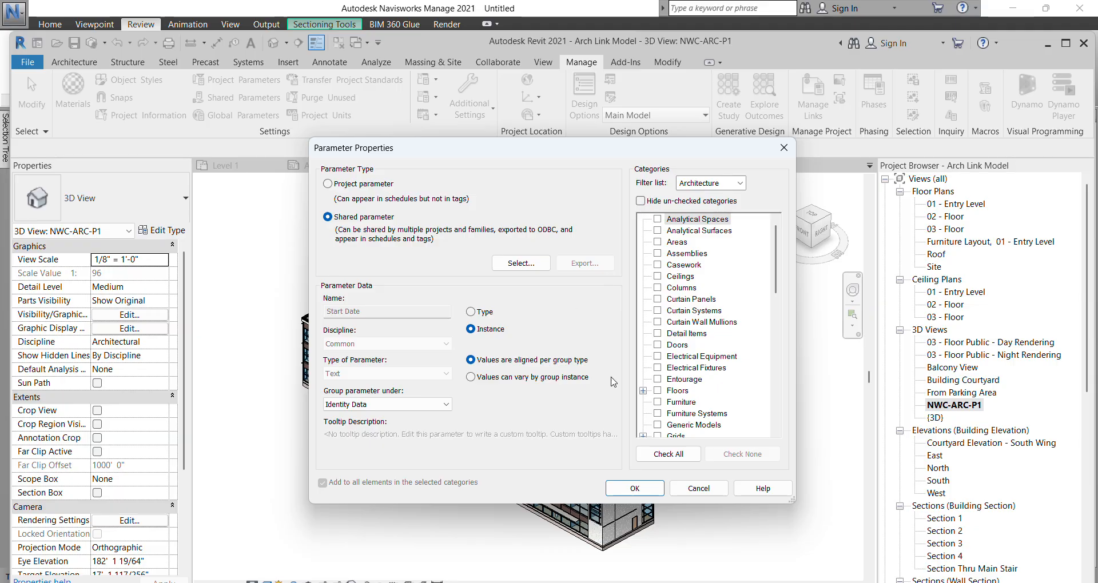
scroll(657, 395, down, 2)
click(672, 455)
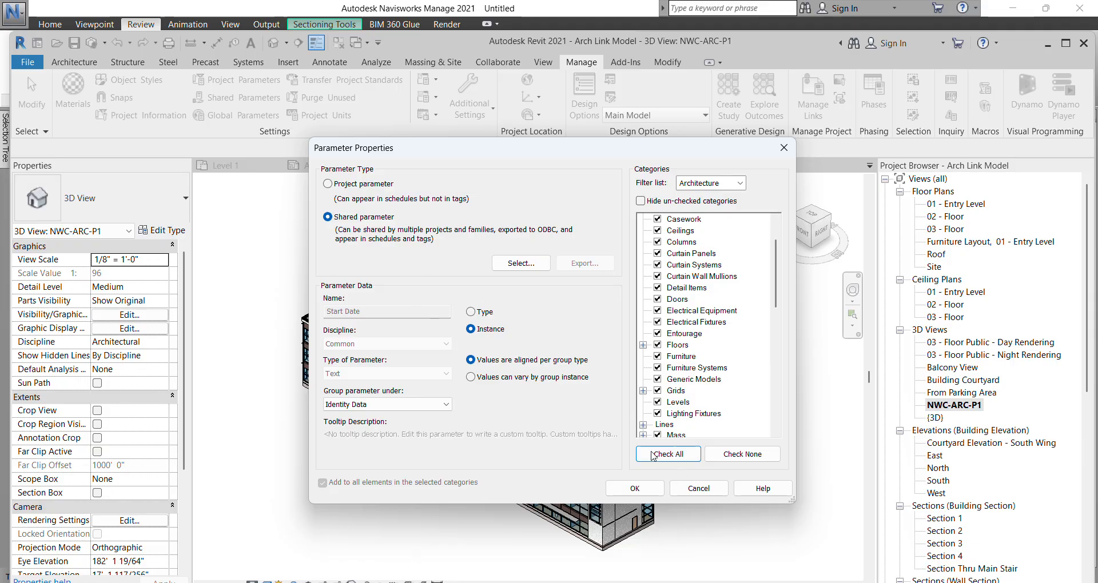
click(648, 490)
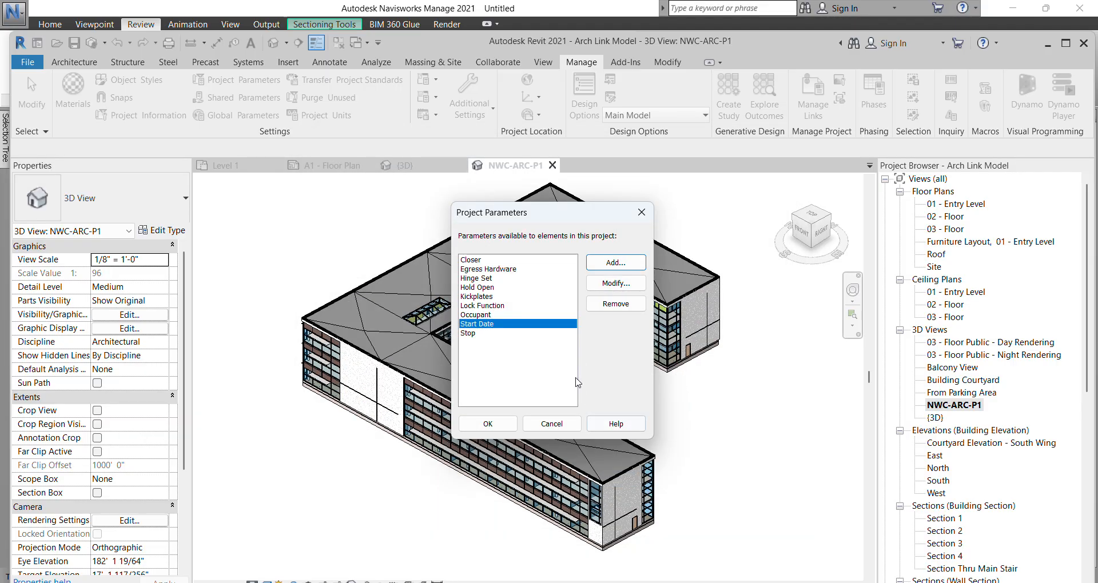
Start a new project parameter based on the shared End Date parameter and group it under Identity Data
click(608, 264)
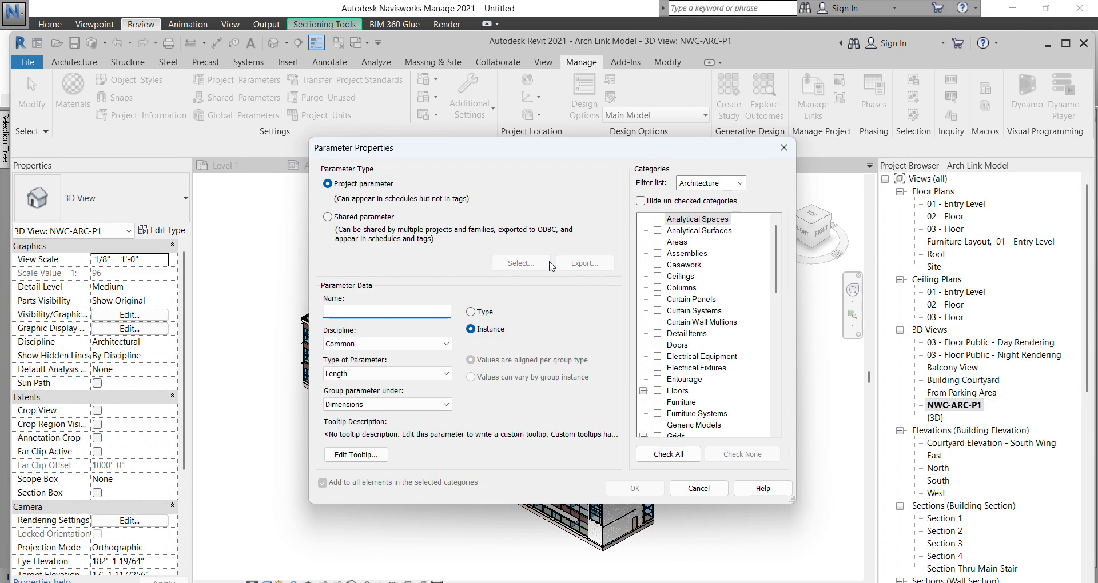
click(328, 217)
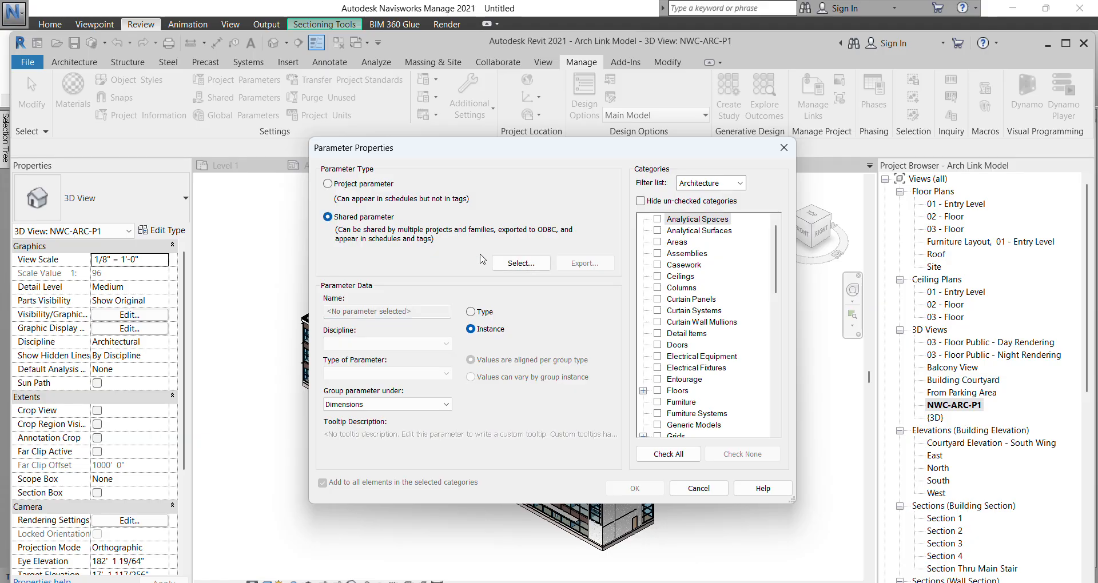
click(520, 263)
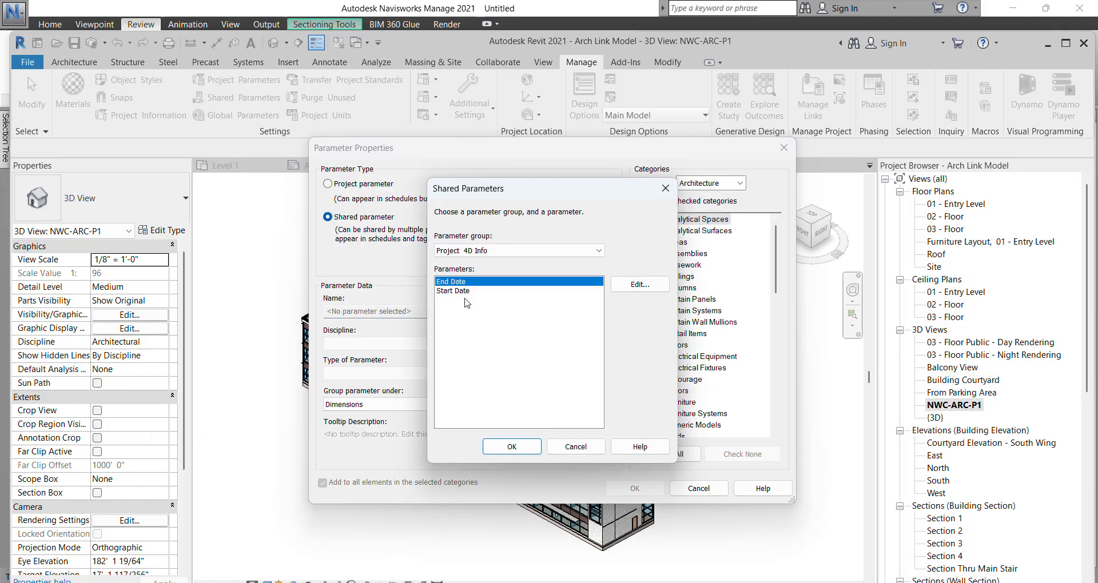
click(538, 442)
click(389, 404)
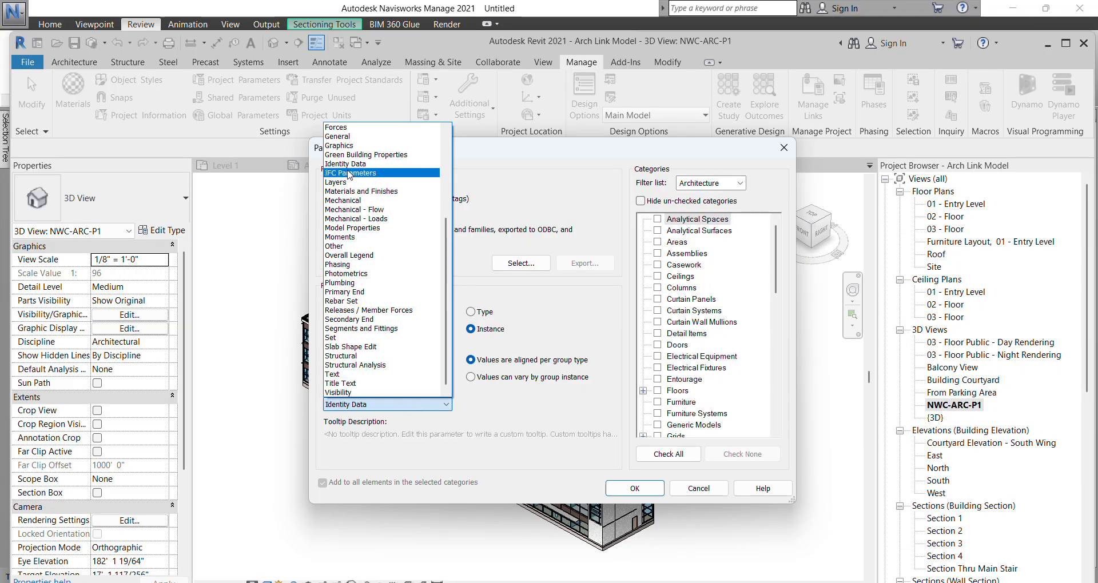
click(353, 165)
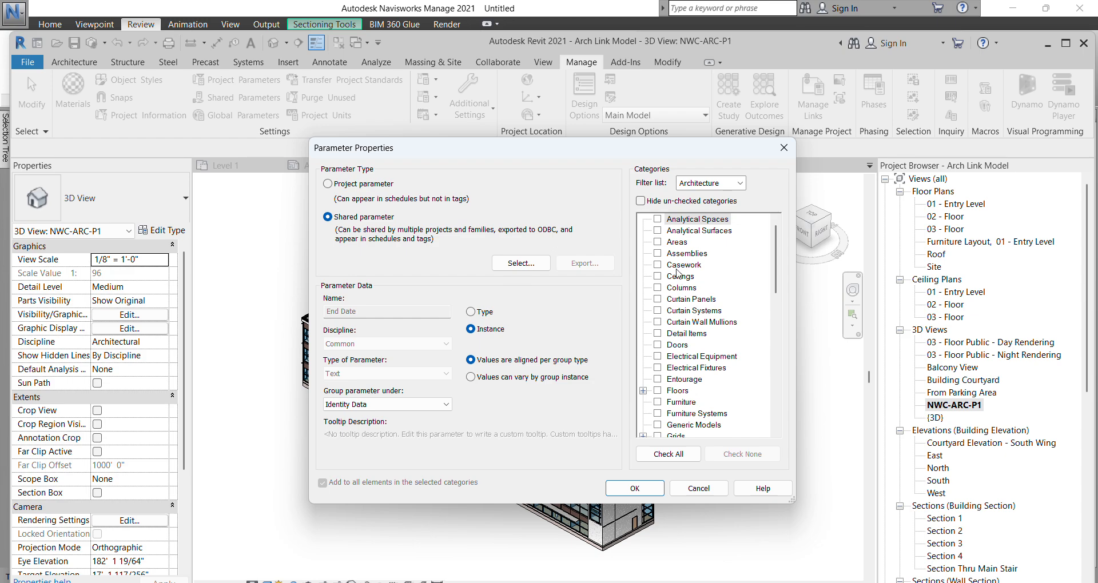
Assign the End Date parameter to all listed categories and accept the project parameter changes
click(669, 455)
click(630, 489)
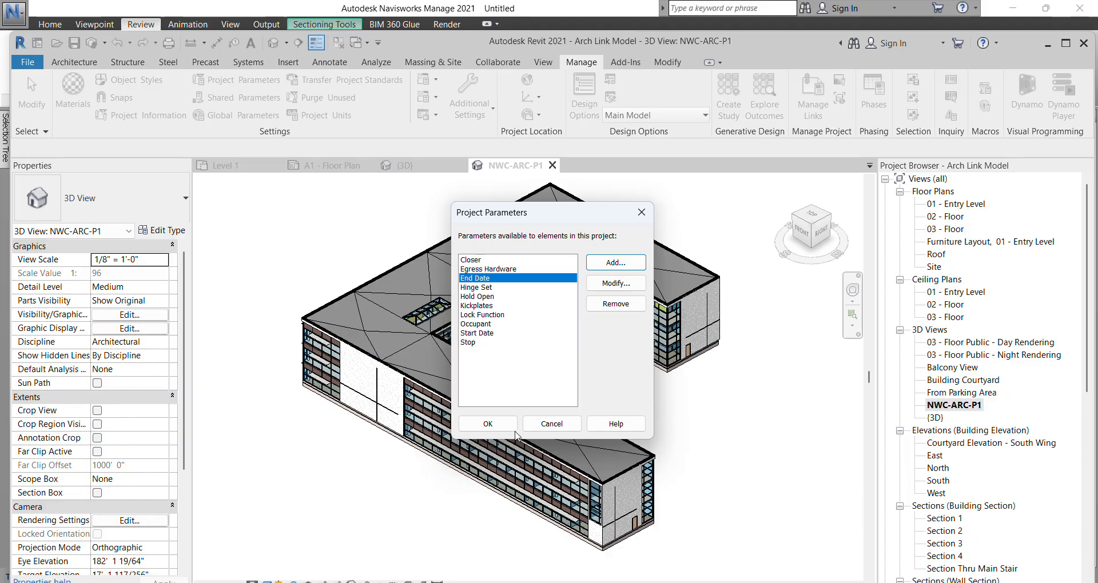
click(488, 424)
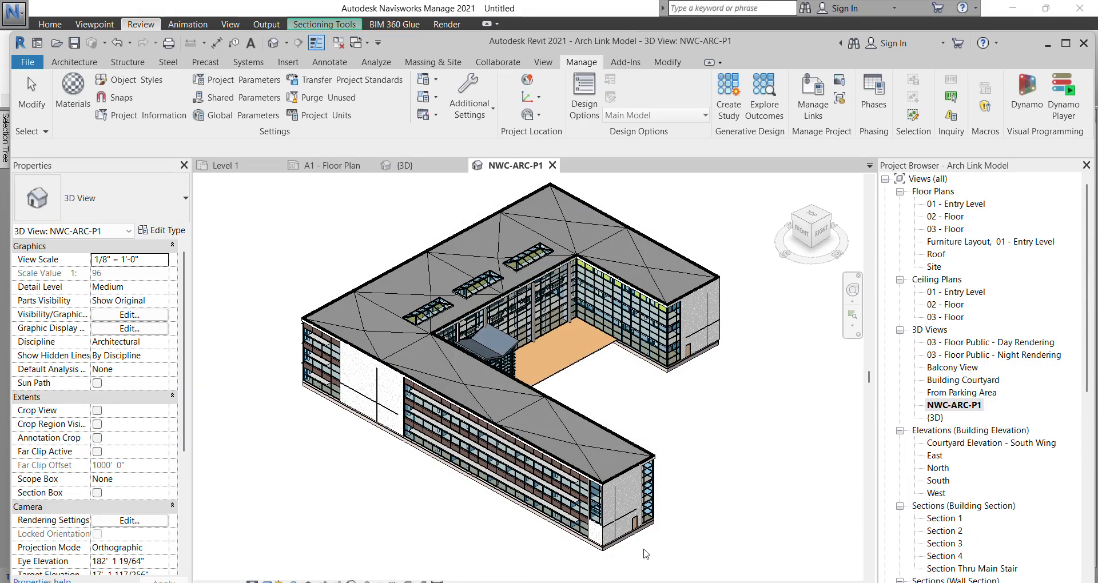
Examine the Identity Data of the building's end wall for the Start Date and End Date parameters
scroll(615, 561, up, 5)
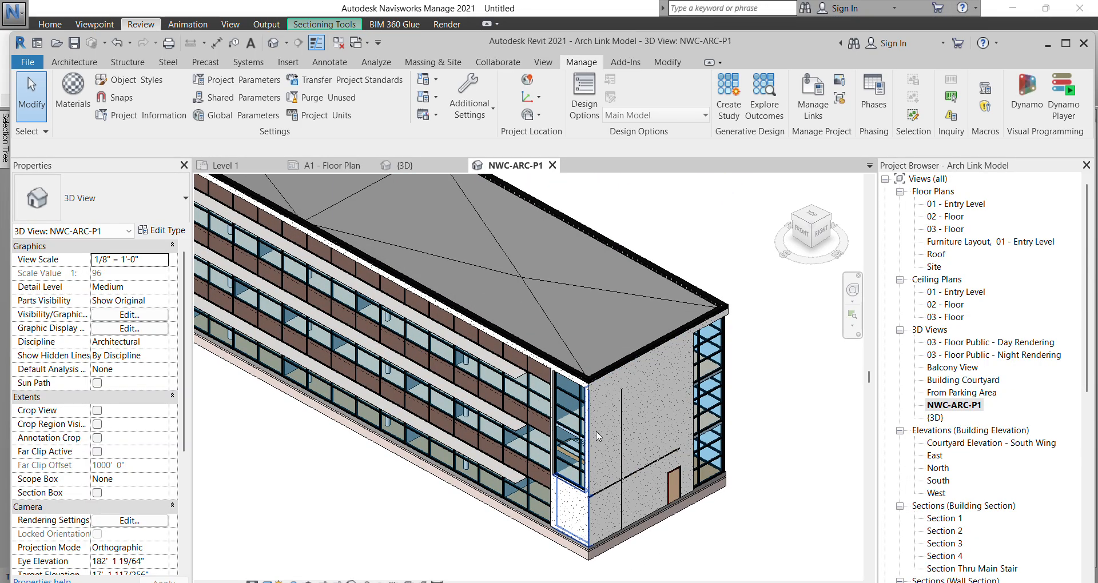
click(695, 387)
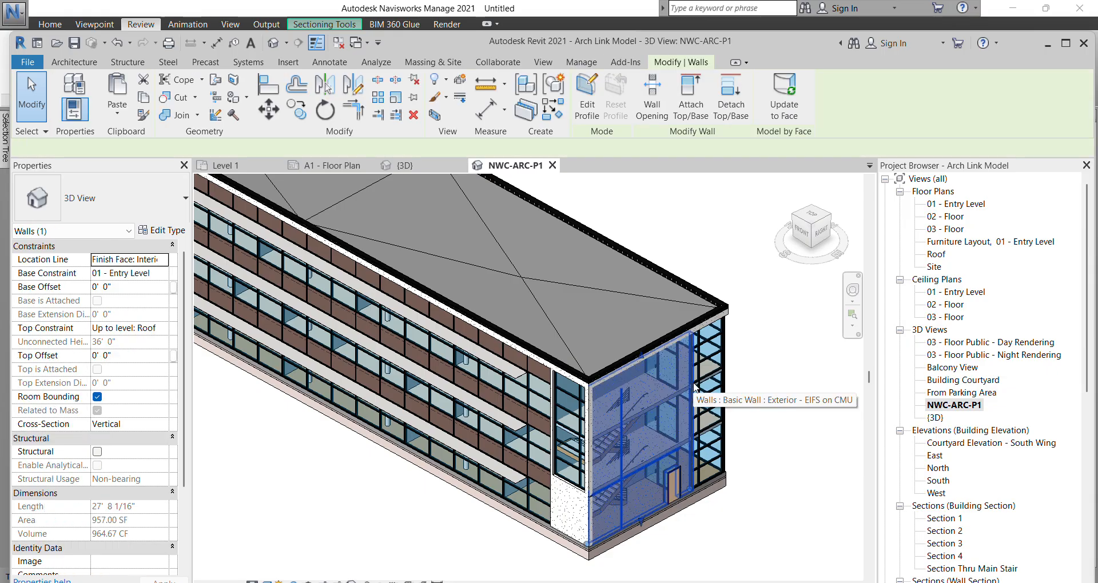
scroll(46, 317, down, 3)
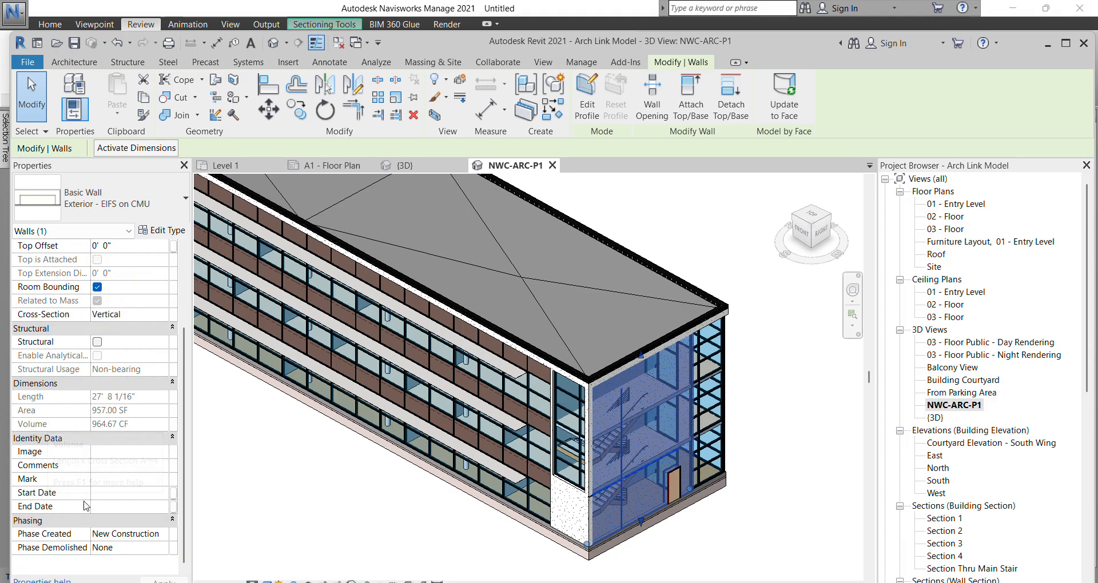
click(113, 497)
click(116, 517)
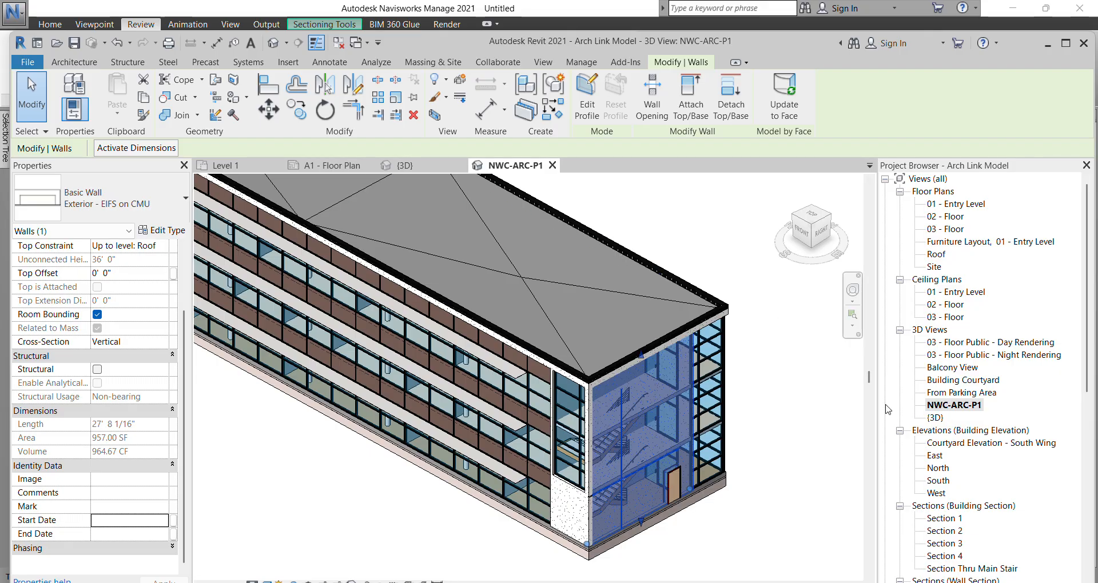
click(818, 384)
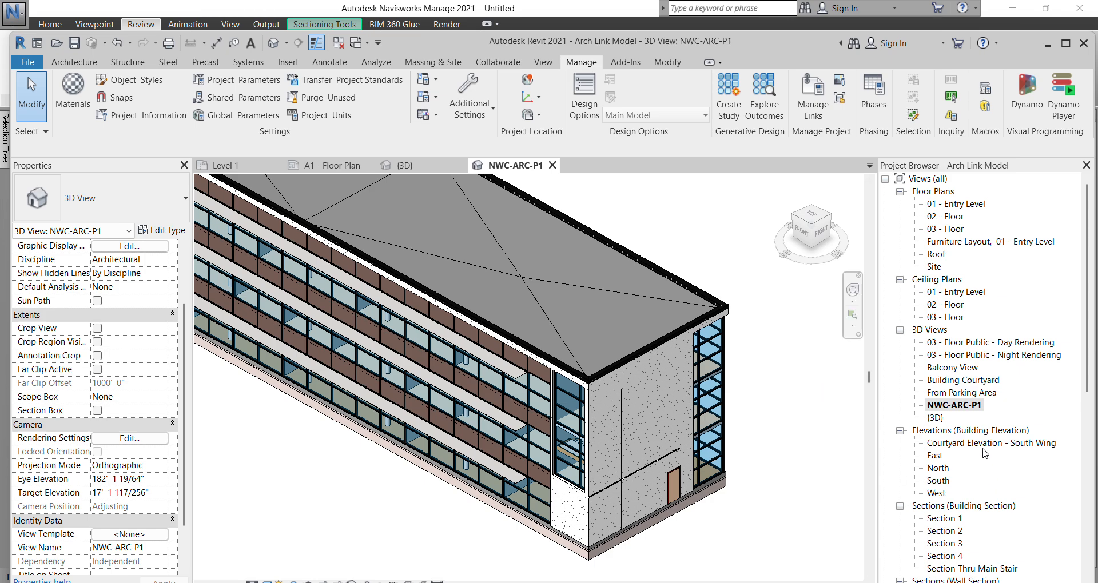
Create a new building component schedule for the Walls category in the Schedules/Quantities list
scroll(981, 457, down, 2)
scroll(970, 474, down, 8)
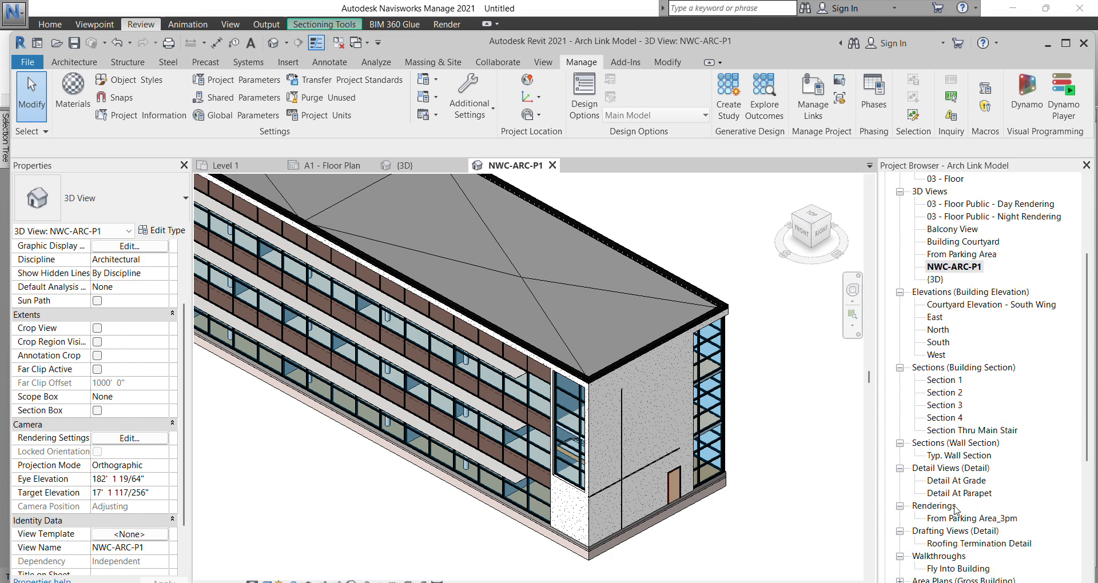
scroll(957, 506, down, 3)
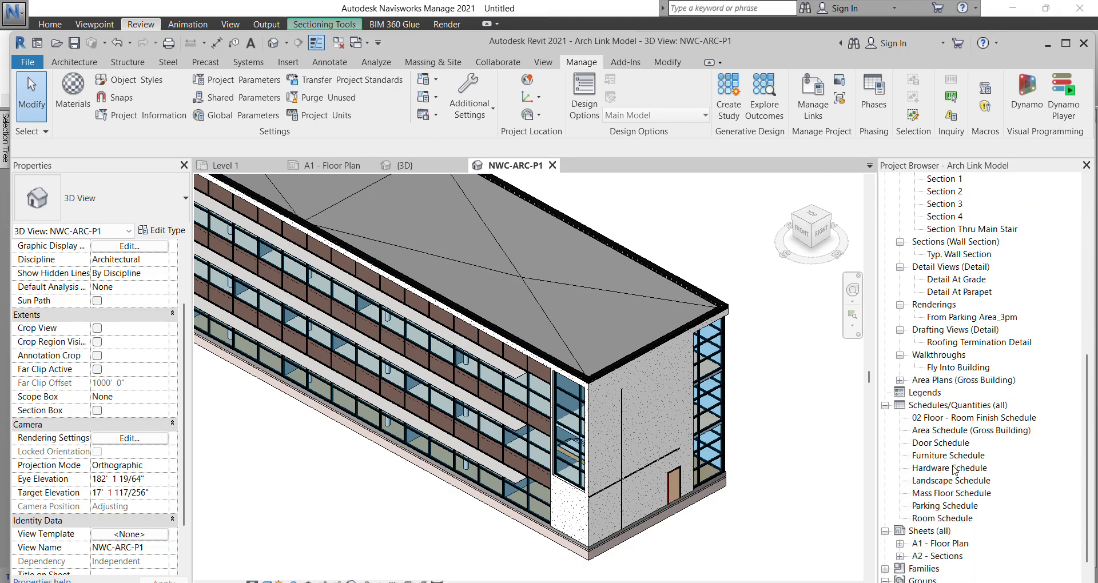
right_click(962, 406)
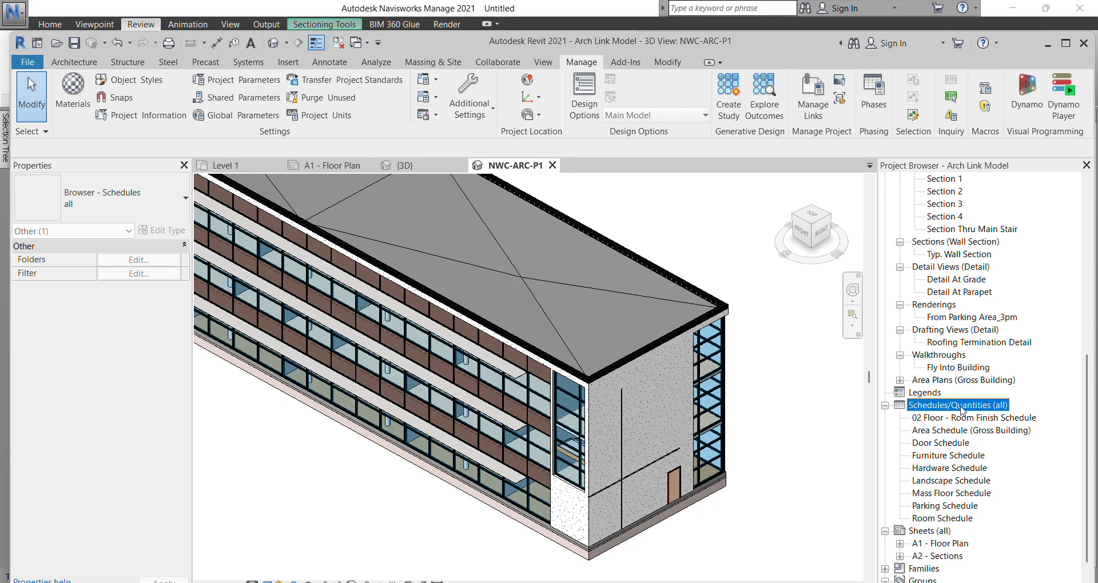
click(959, 236)
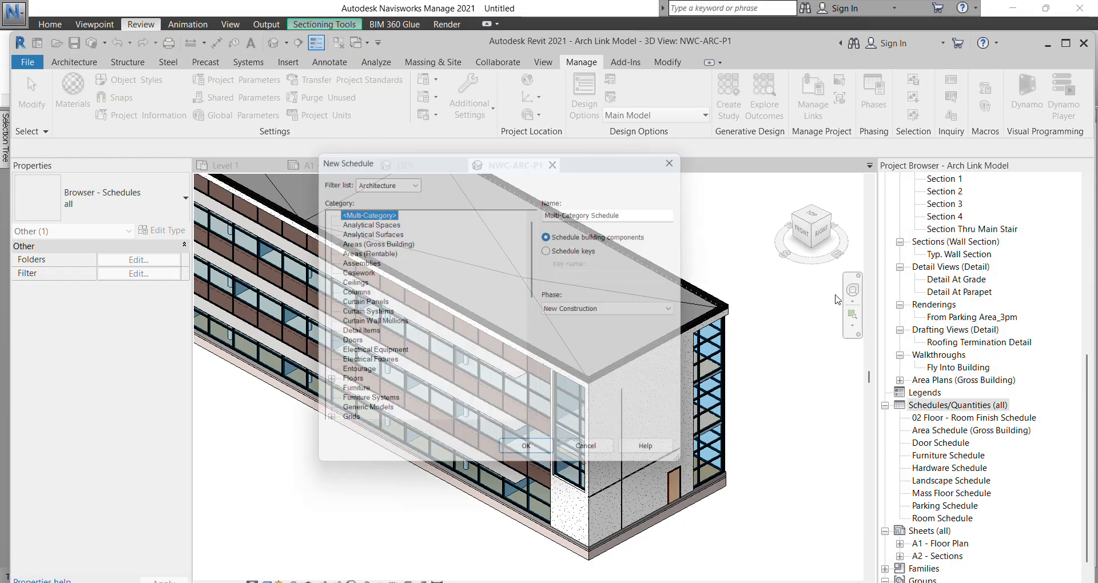
click(412, 179)
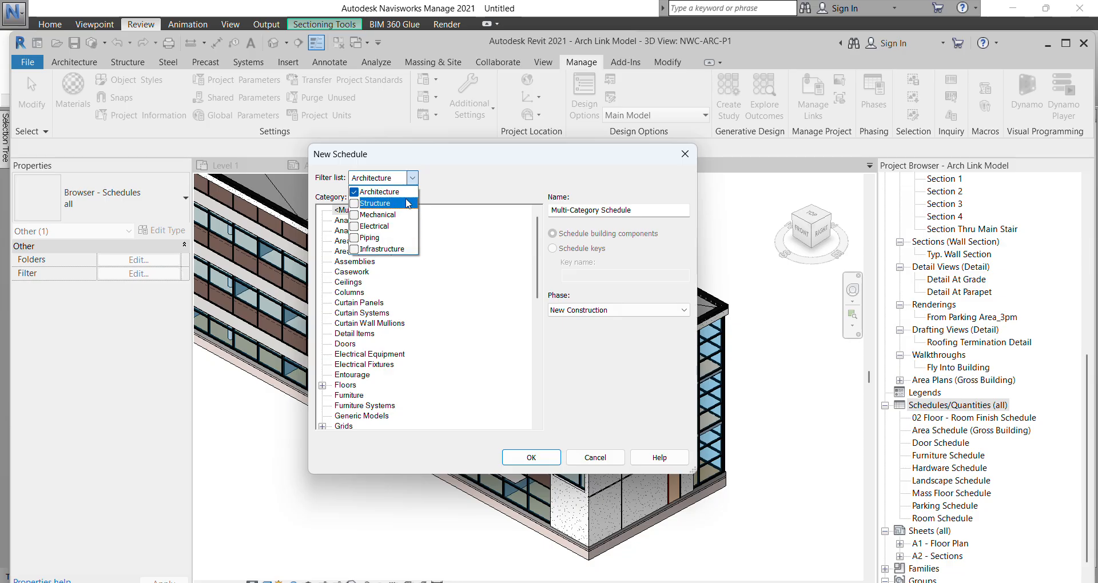
click(435, 177)
scroll(346, 400, down, 11)
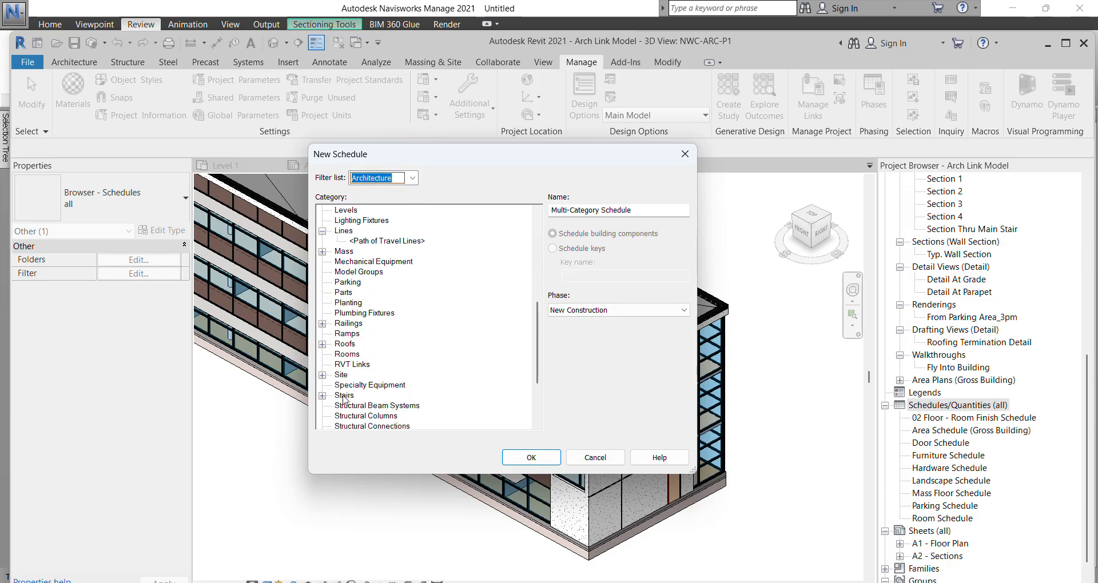
scroll(346, 405, down, 1)
click(345, 406)
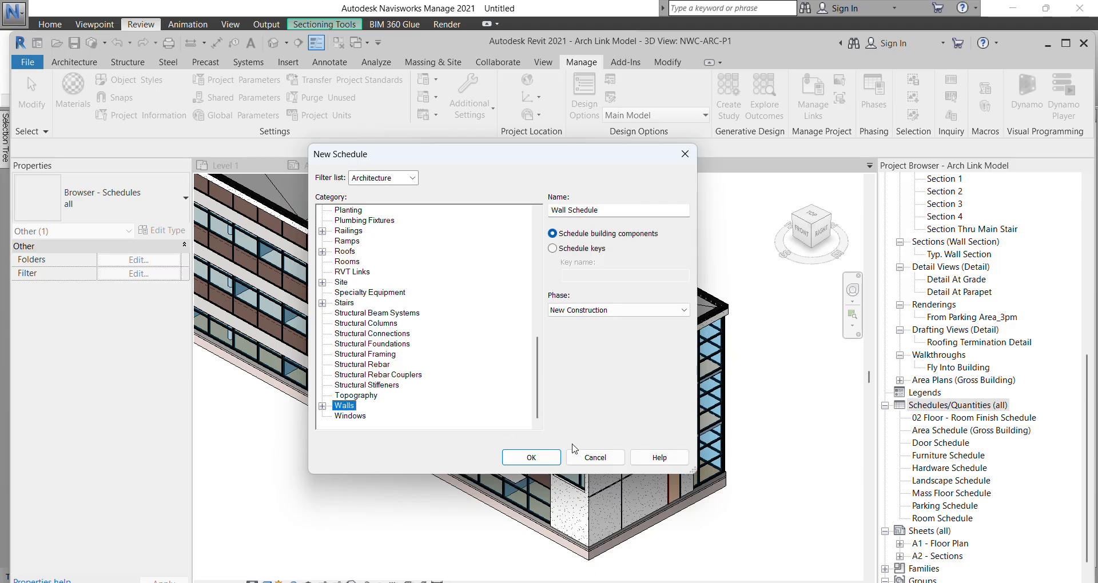
click(546, 459)
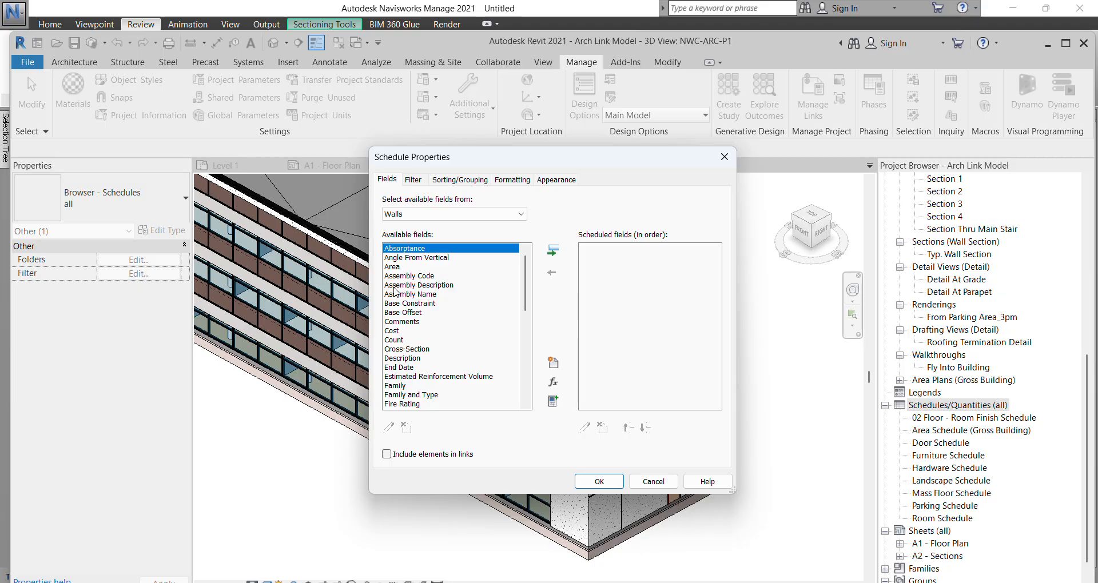
Add the Area and Start Date fields to the wall schedule
click(400, 267)
click(553, 250)
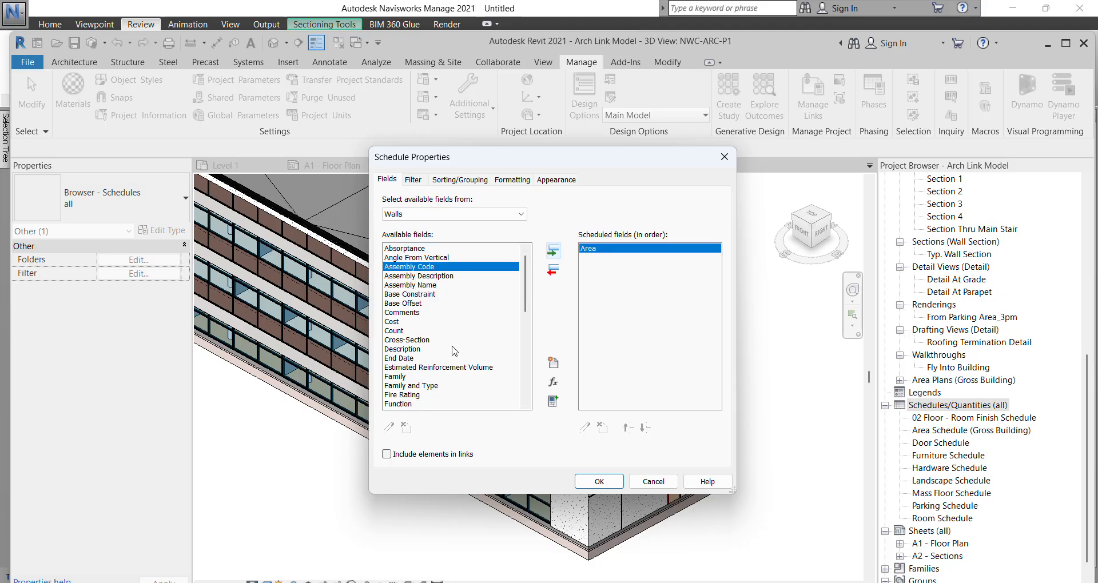
click(410, 358)
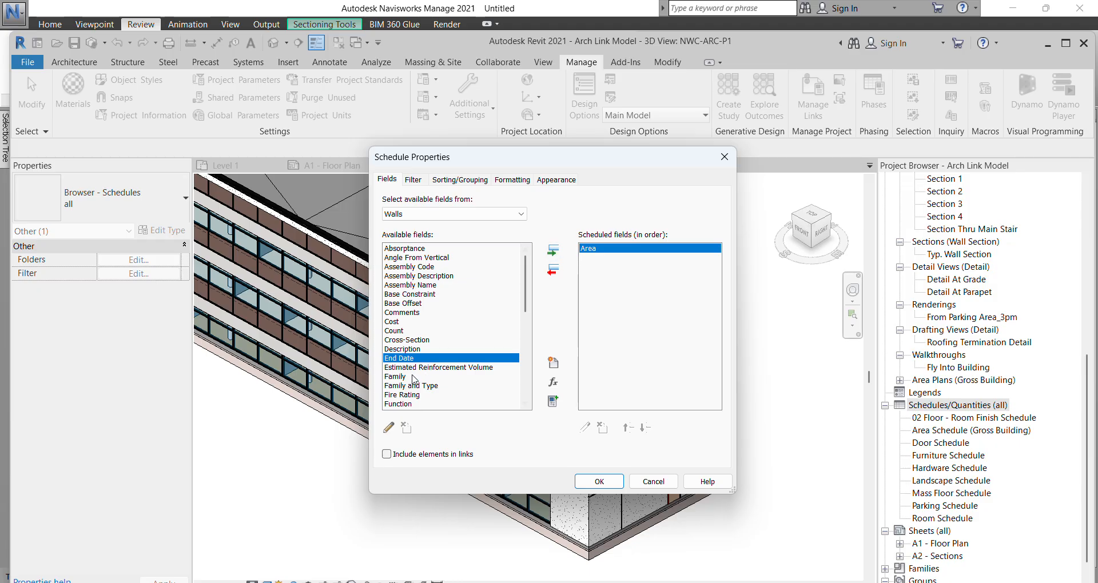
scroll(408, 385, down, 10)
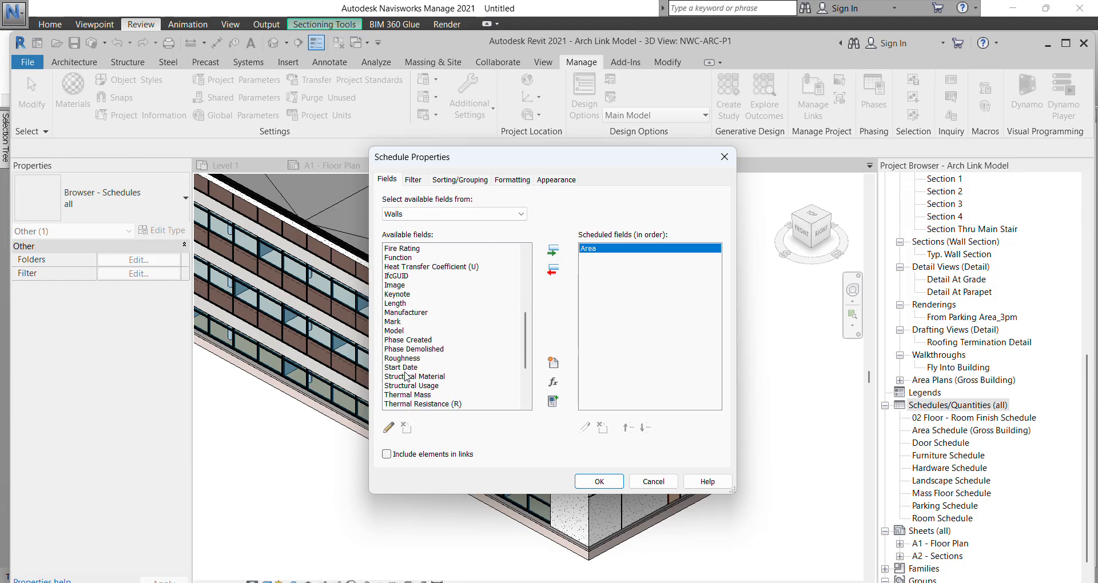
click(386, 323)
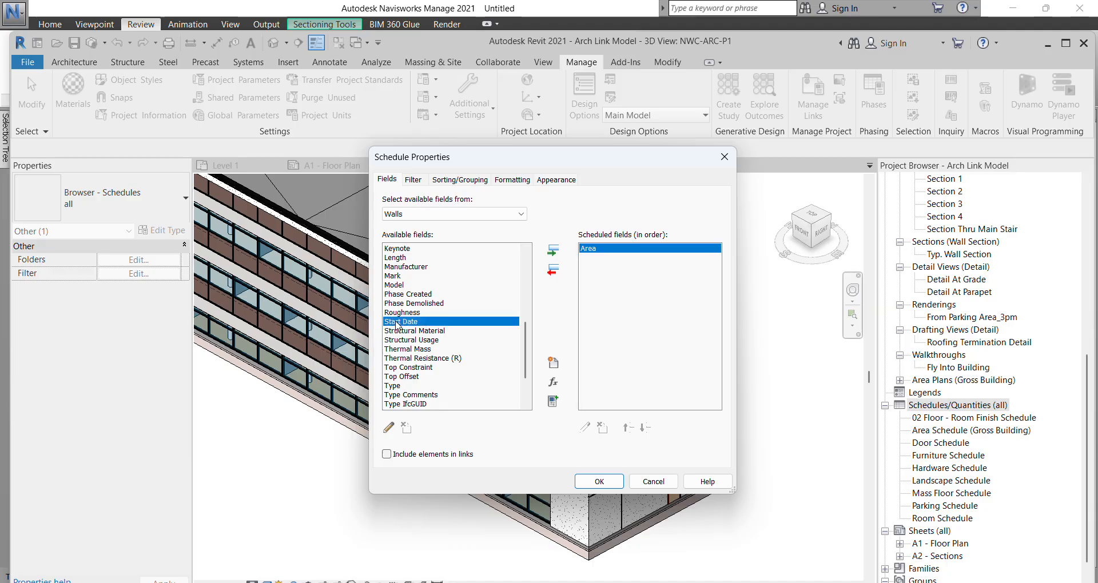
click(550, 255)
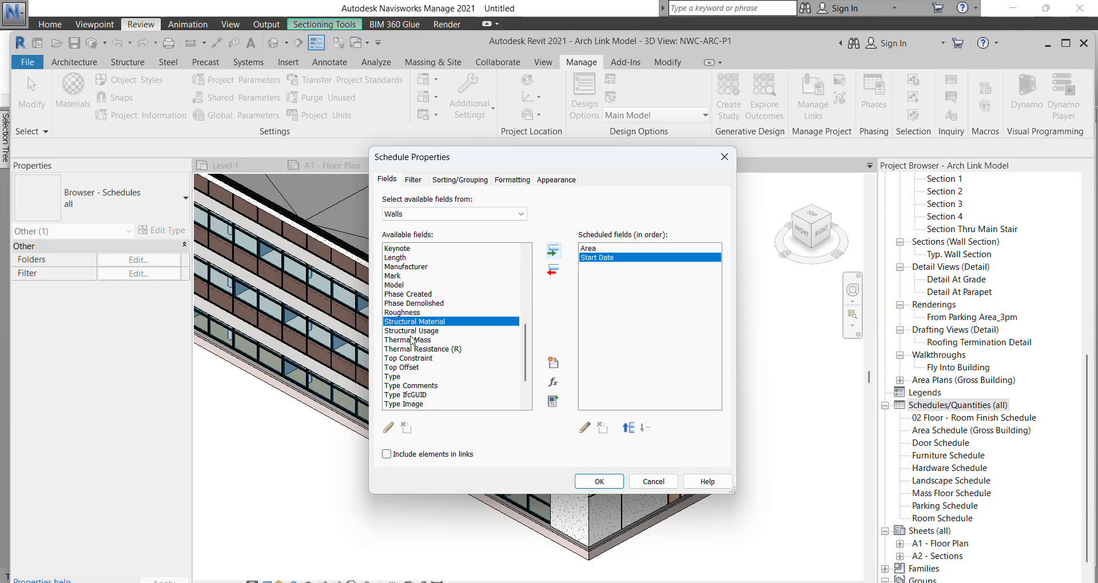
Add the End Date and Family and Type fields to the wall schedule and generate it
scroll(410, 339, up, 1)
scroll(403, 298, up, 2)
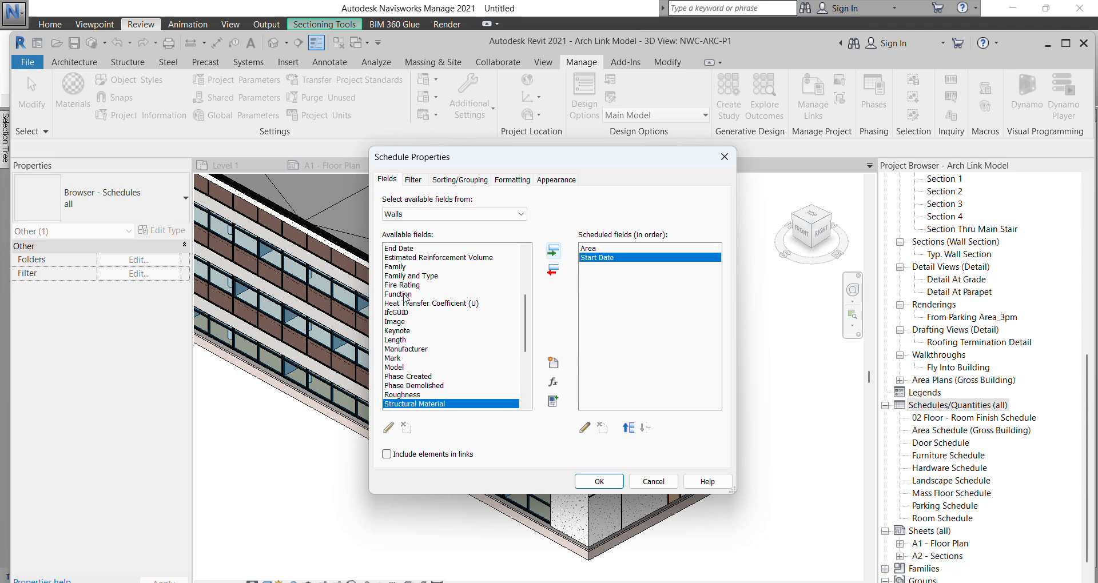
click(407, 249)
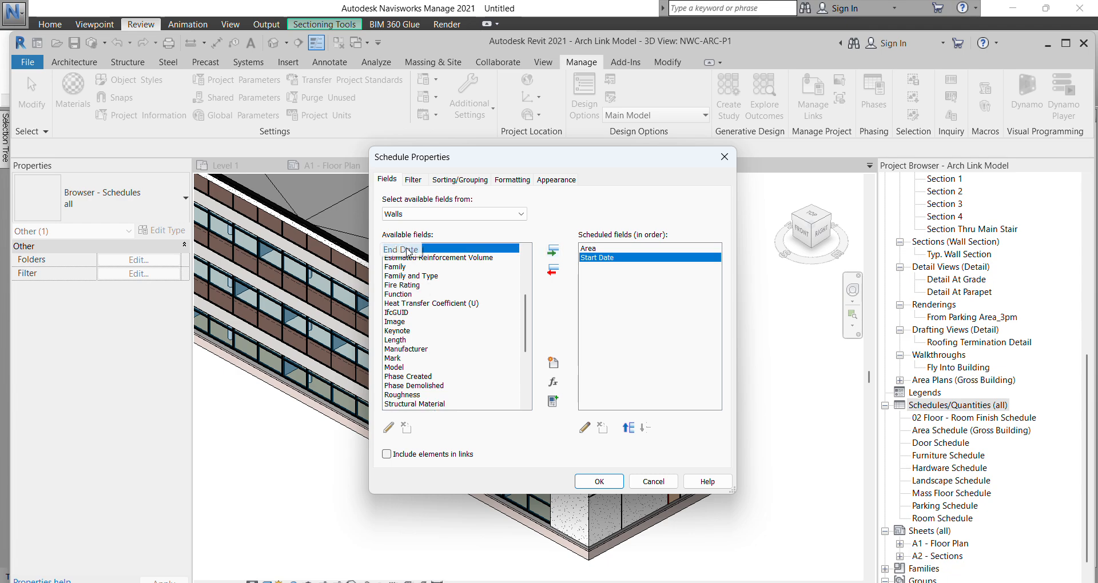
click(553, 251)
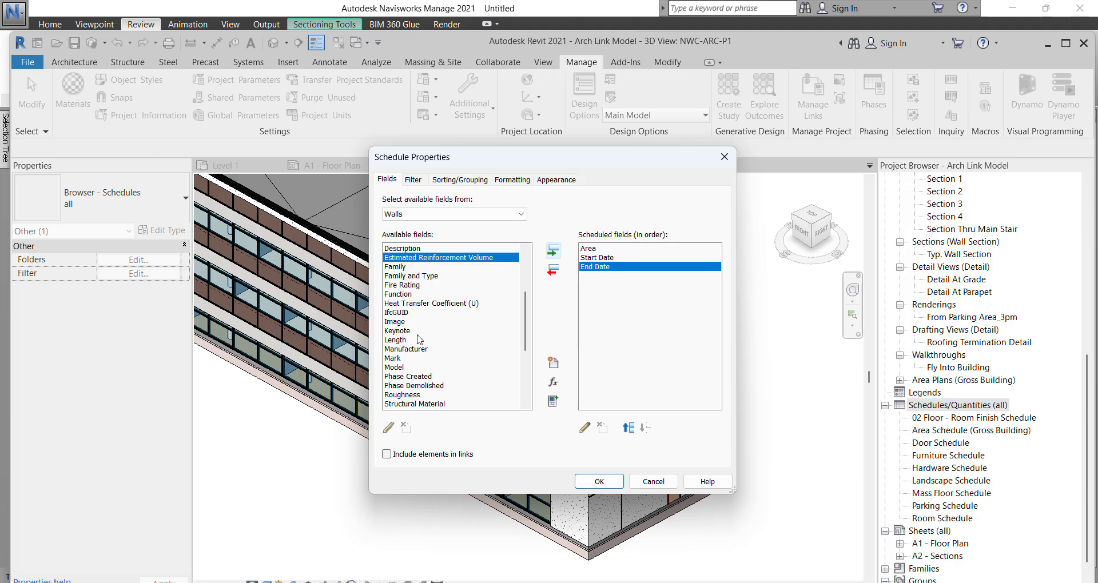
click(420, 276)
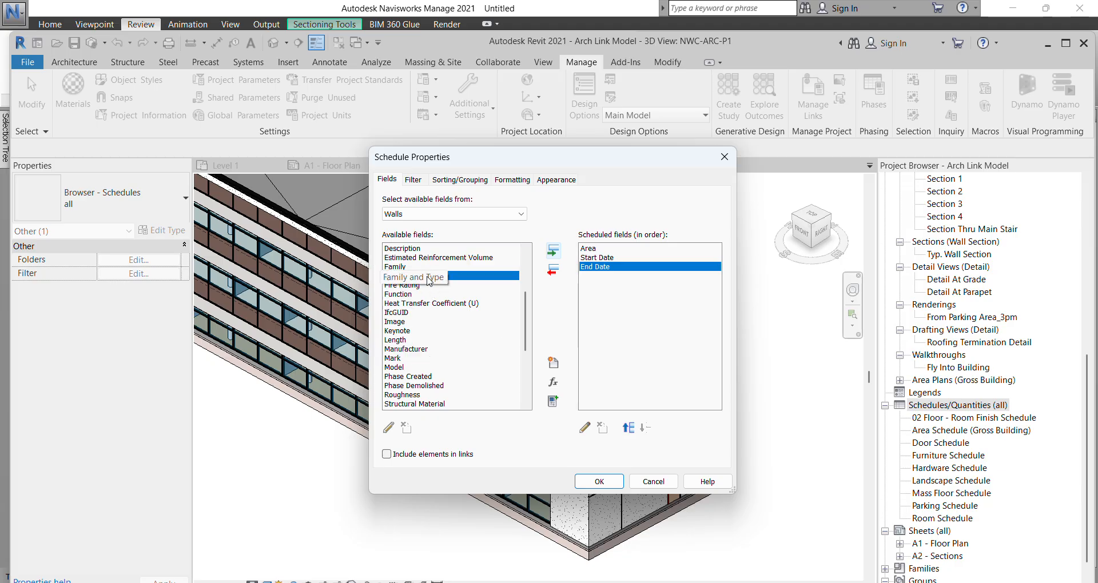
click(553, 251)
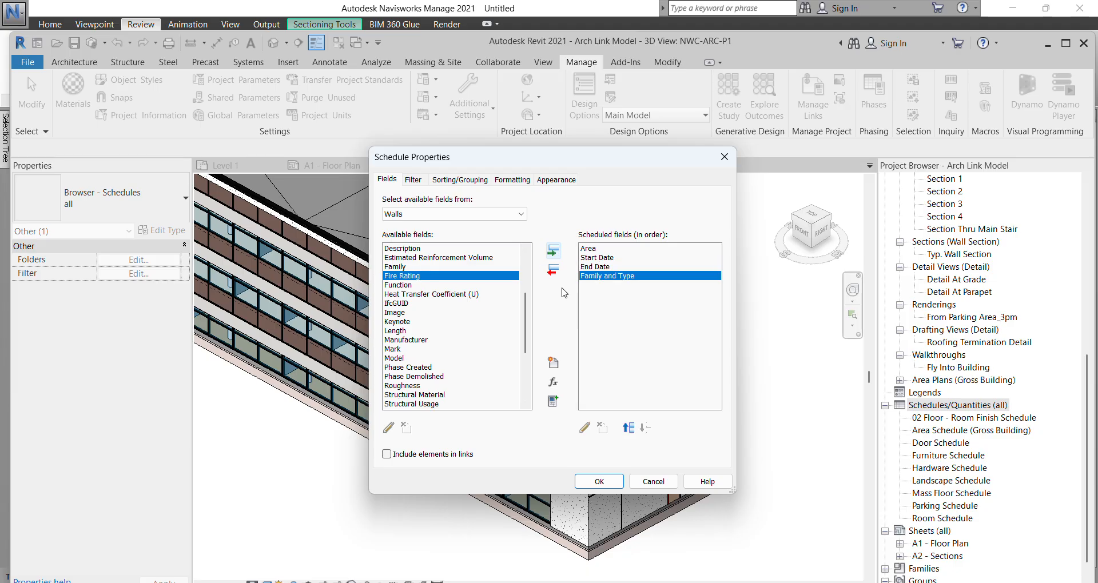
click(591, 477)
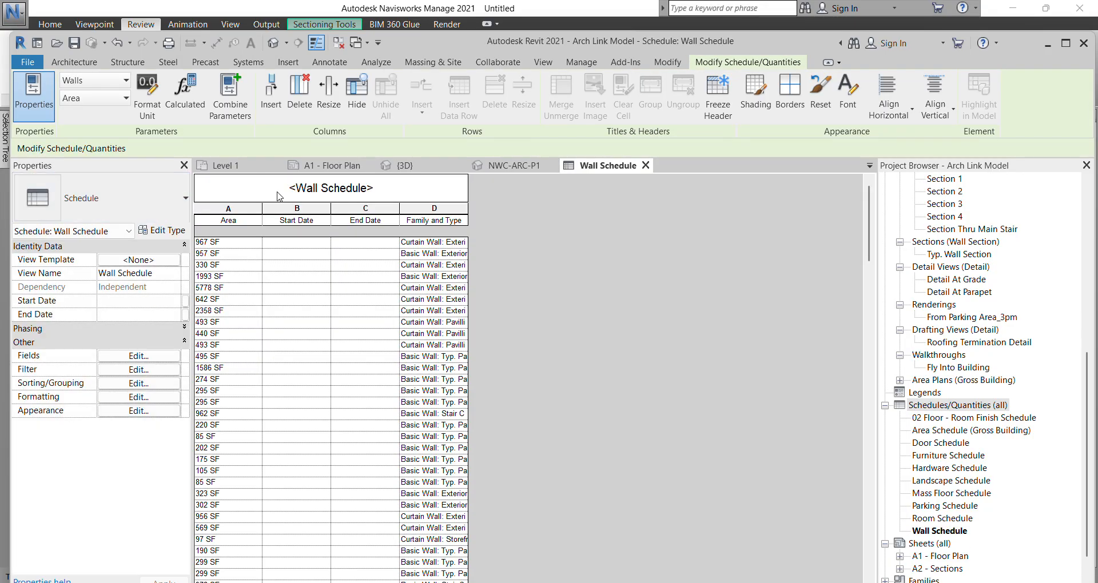
Enter 10 in the Start Date cell of the wall schedule's first row
click(294, 243)
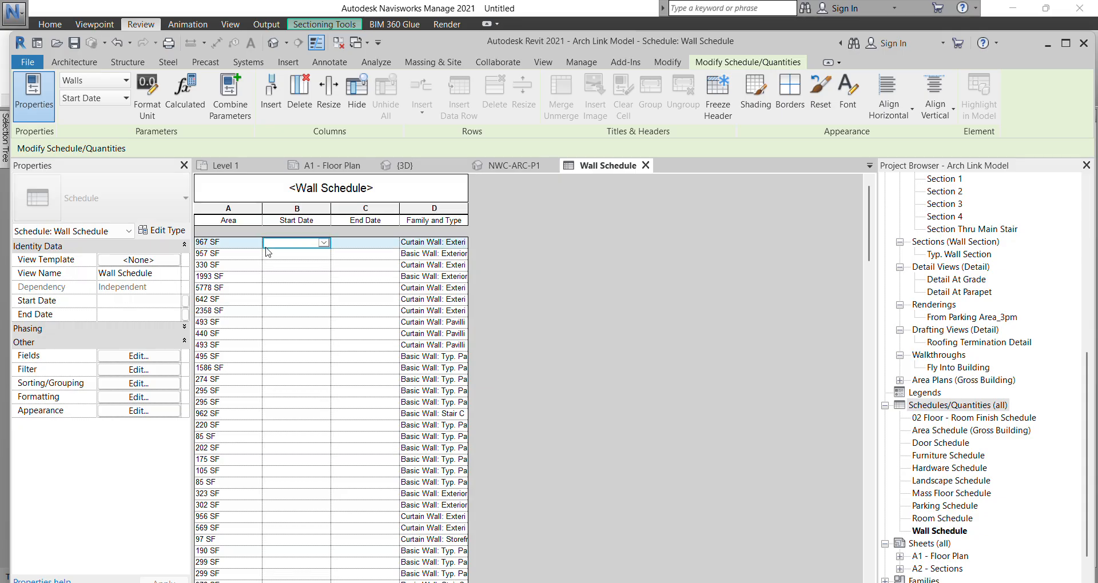
click(393, 244)
click(319, 245)
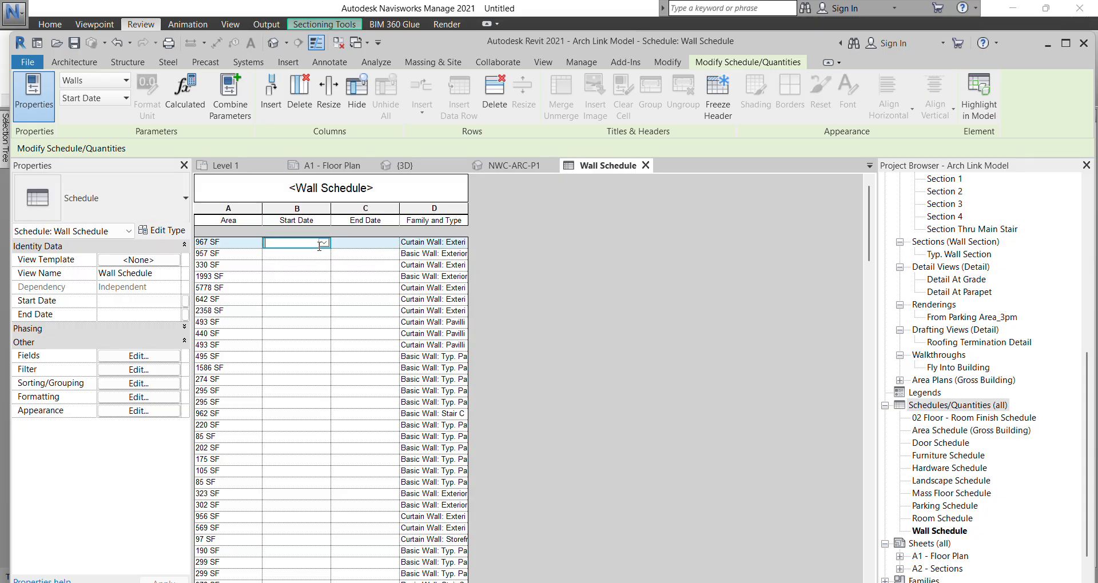
text(10)
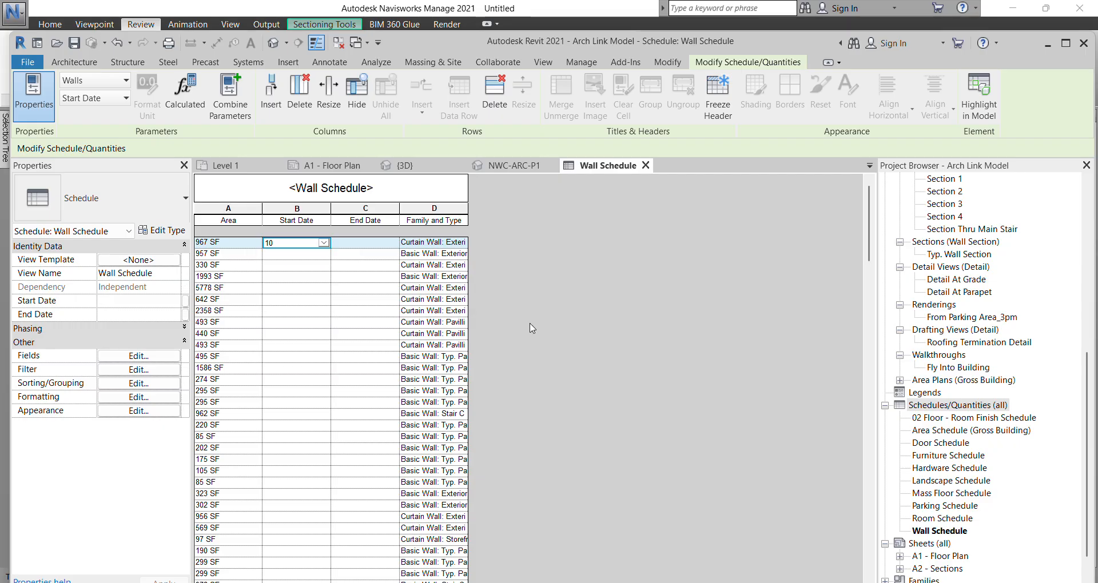